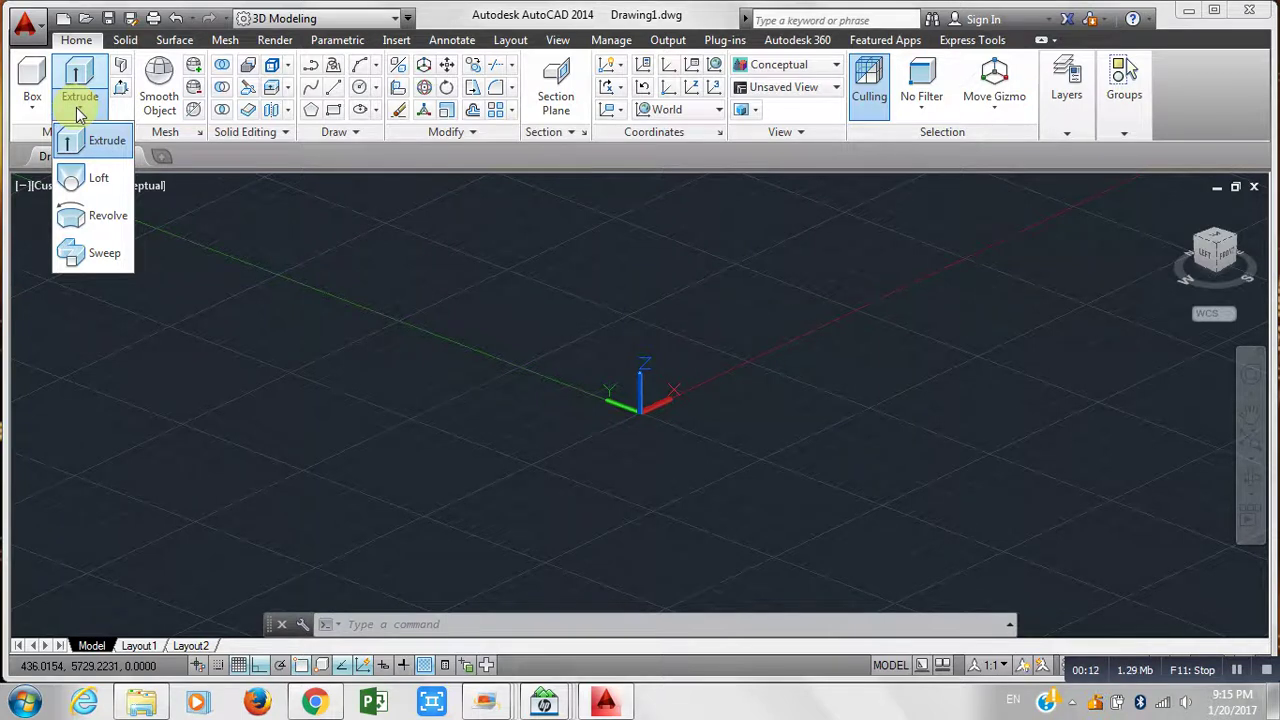
# Draw a closed triangle with three connected line segments alongside the Y axis
pyautogui.click(78, 104)
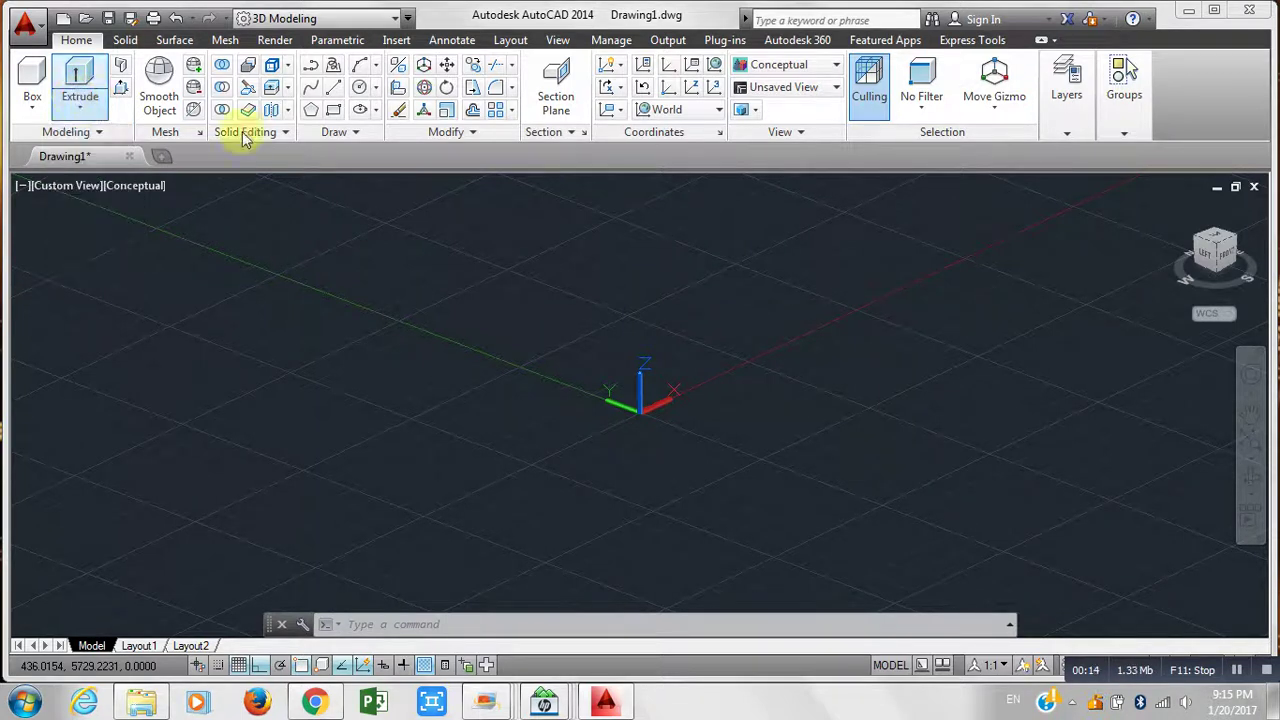
pyautogui.click(334, 88)
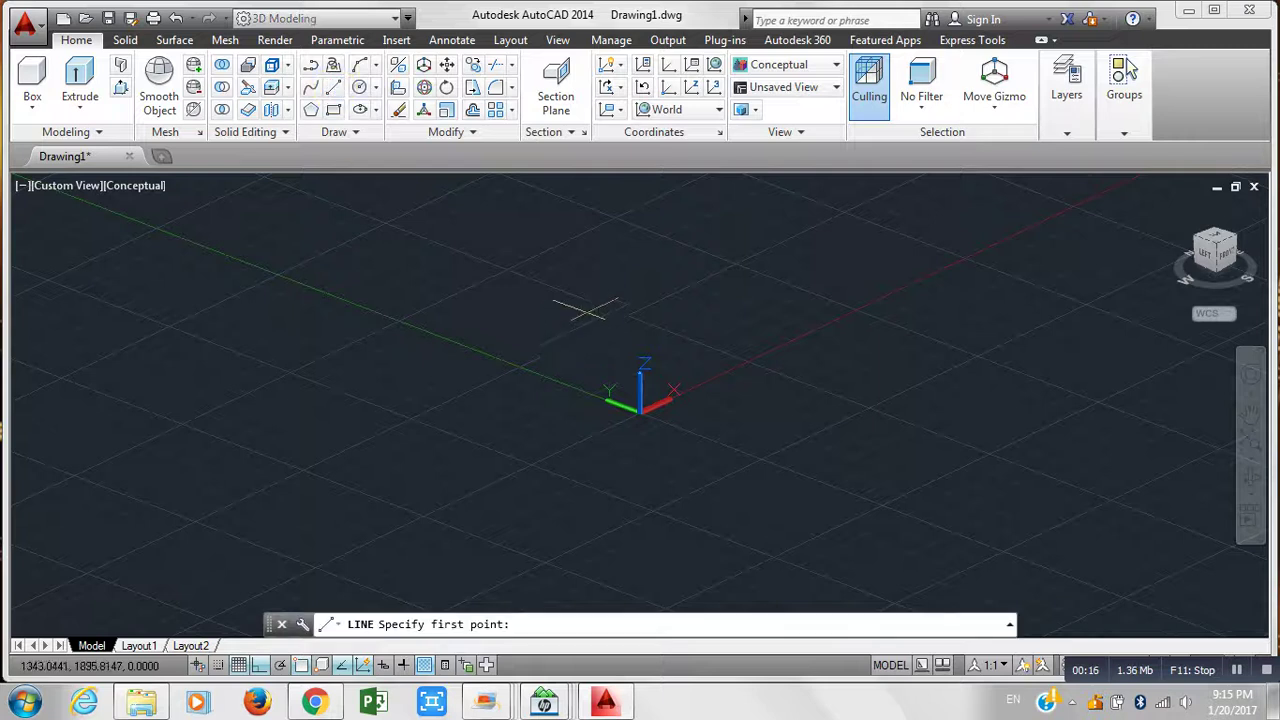
pyautogui.click(333, 87)
pyautogui.click(575, 258)
pyautogui.click(430, 326)
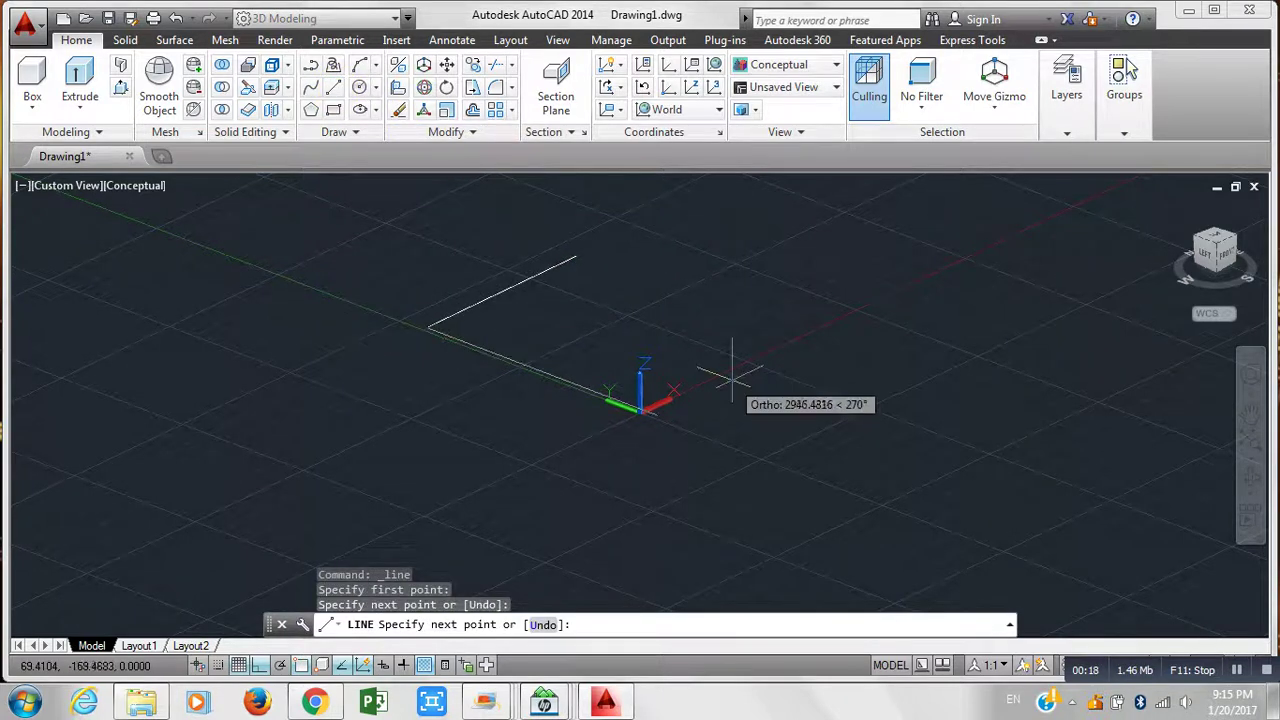
pyautogui.click(551, 373)
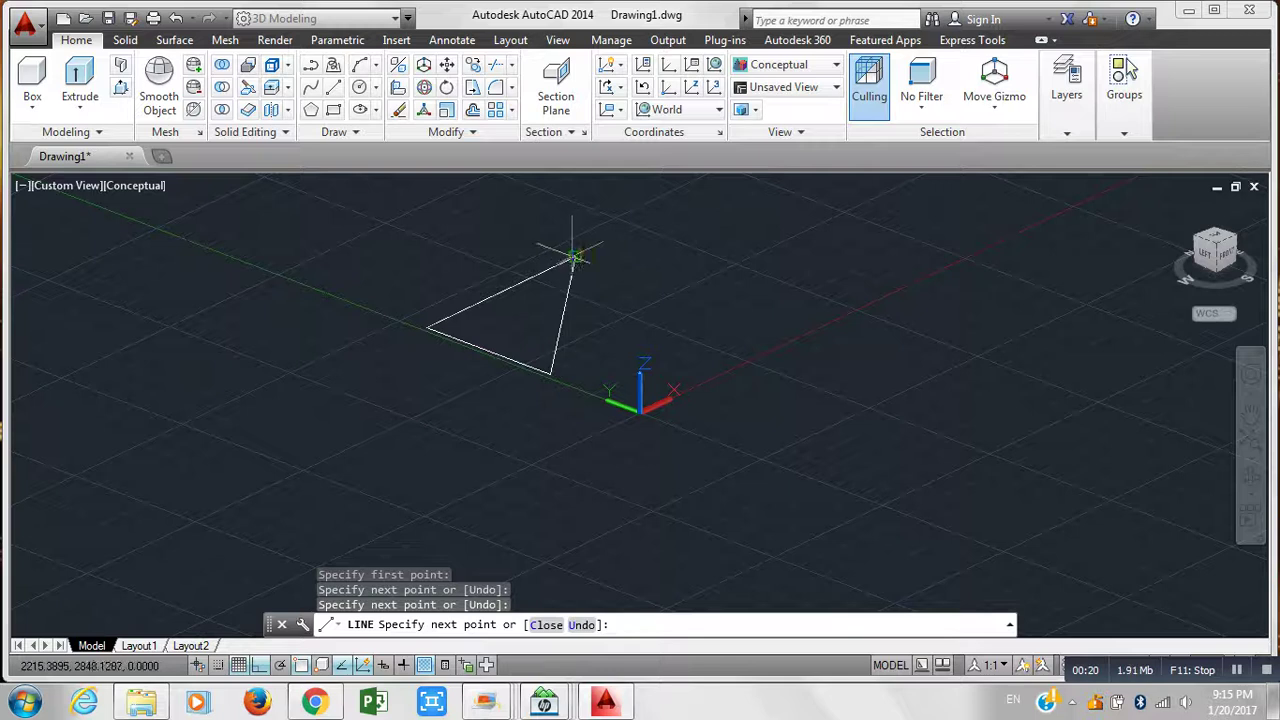
pyautogui.click(574, 258)
pyautogui.press('Return')
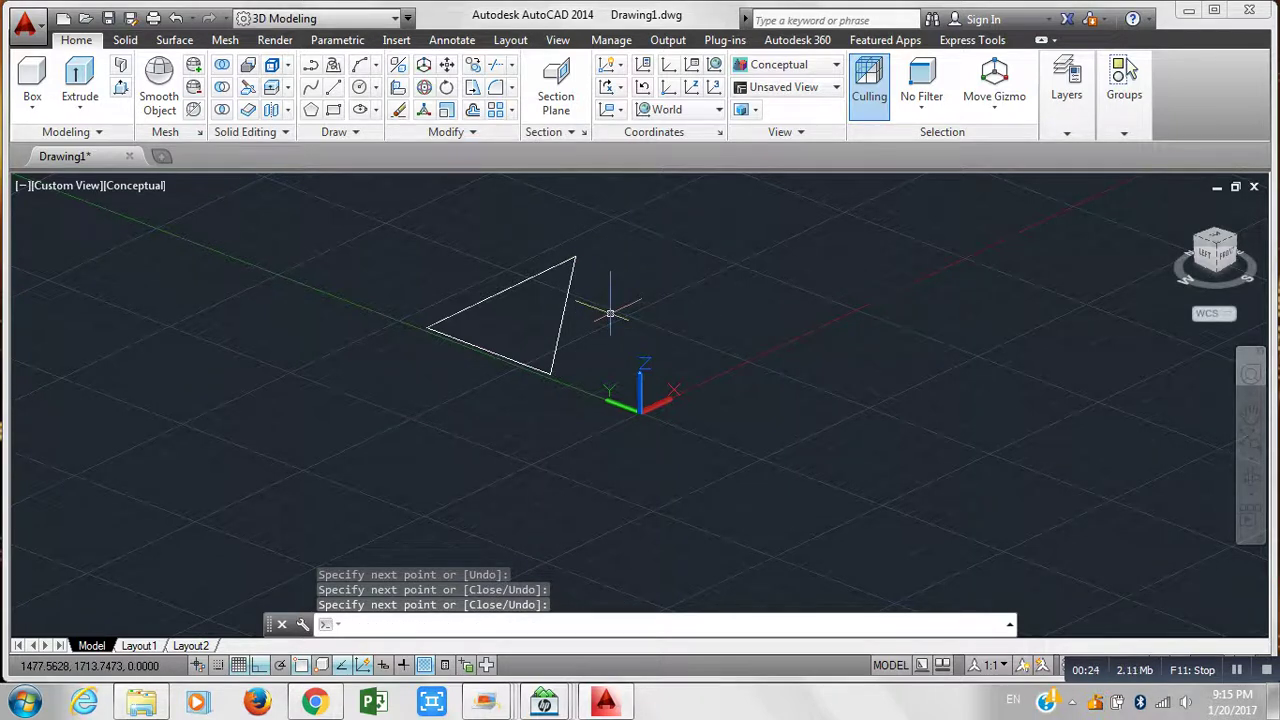
# Extrude only the triangle's back edge upward to a height of about 692 units
pyautogui.moveTo(513, 287); pyautogui.dragTo(547, 291, button='middle')
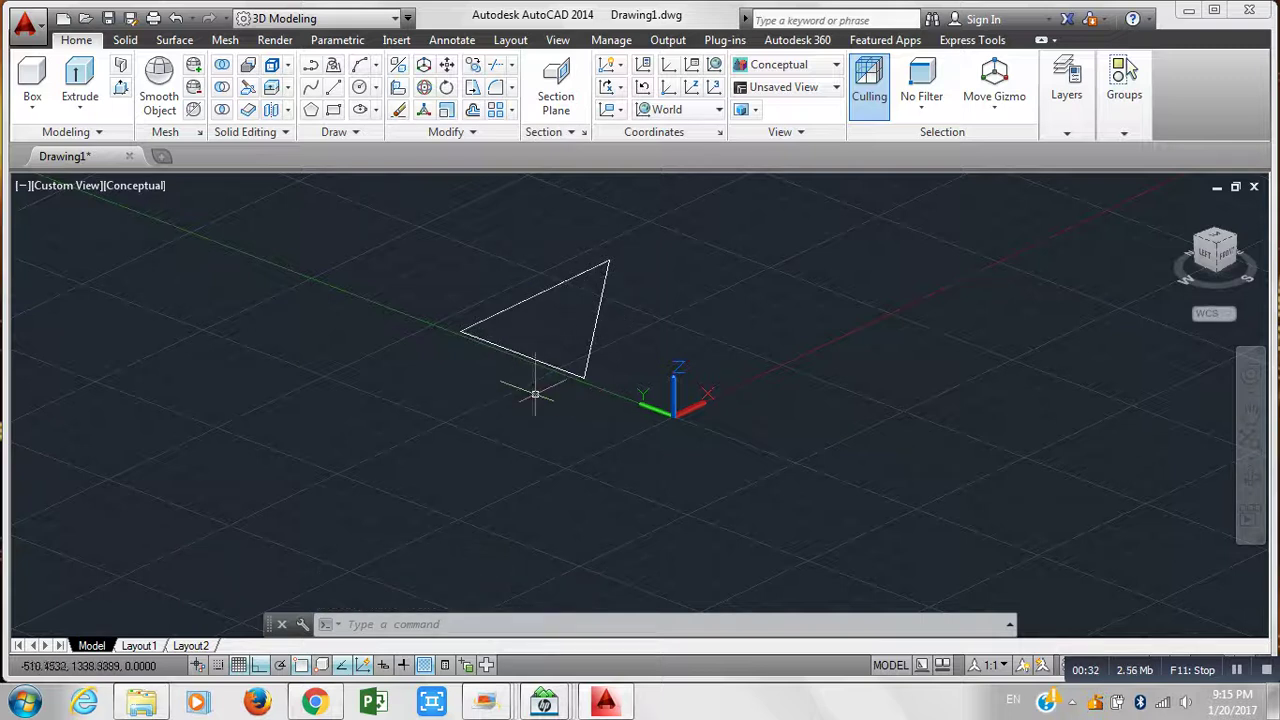
pyautogui.click(76, 76)
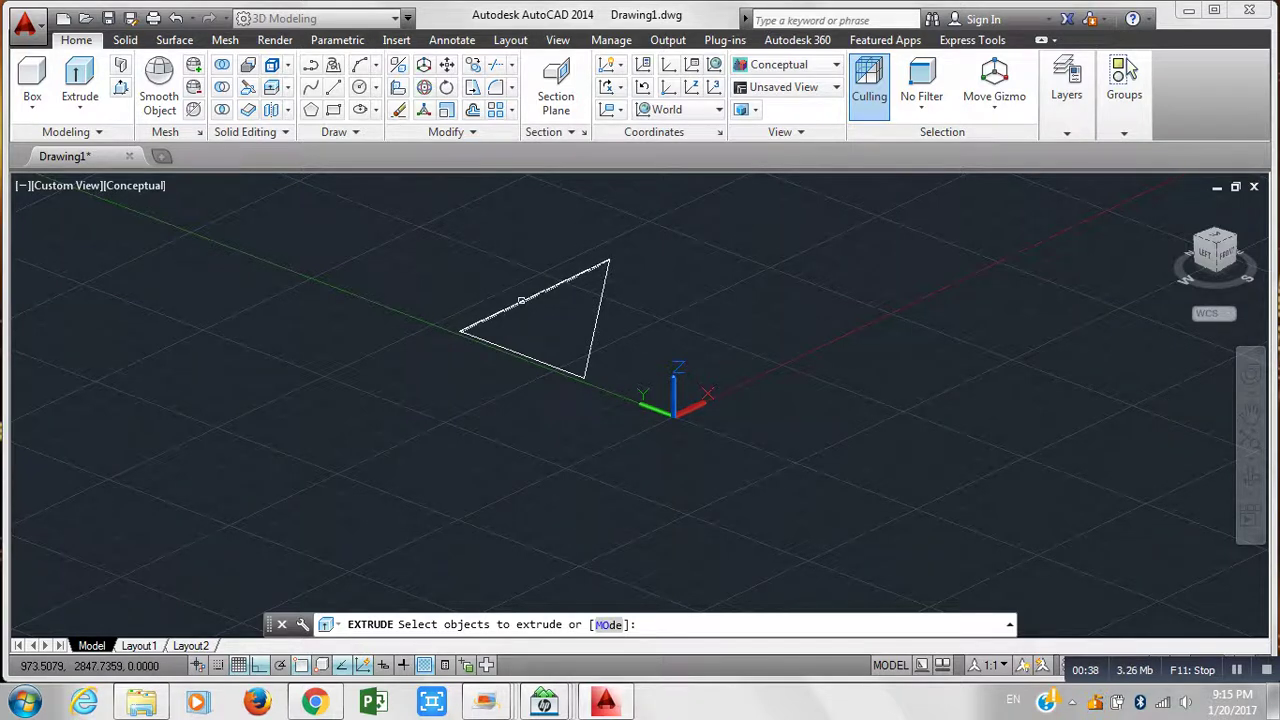
pyautogui.click(521, 301)
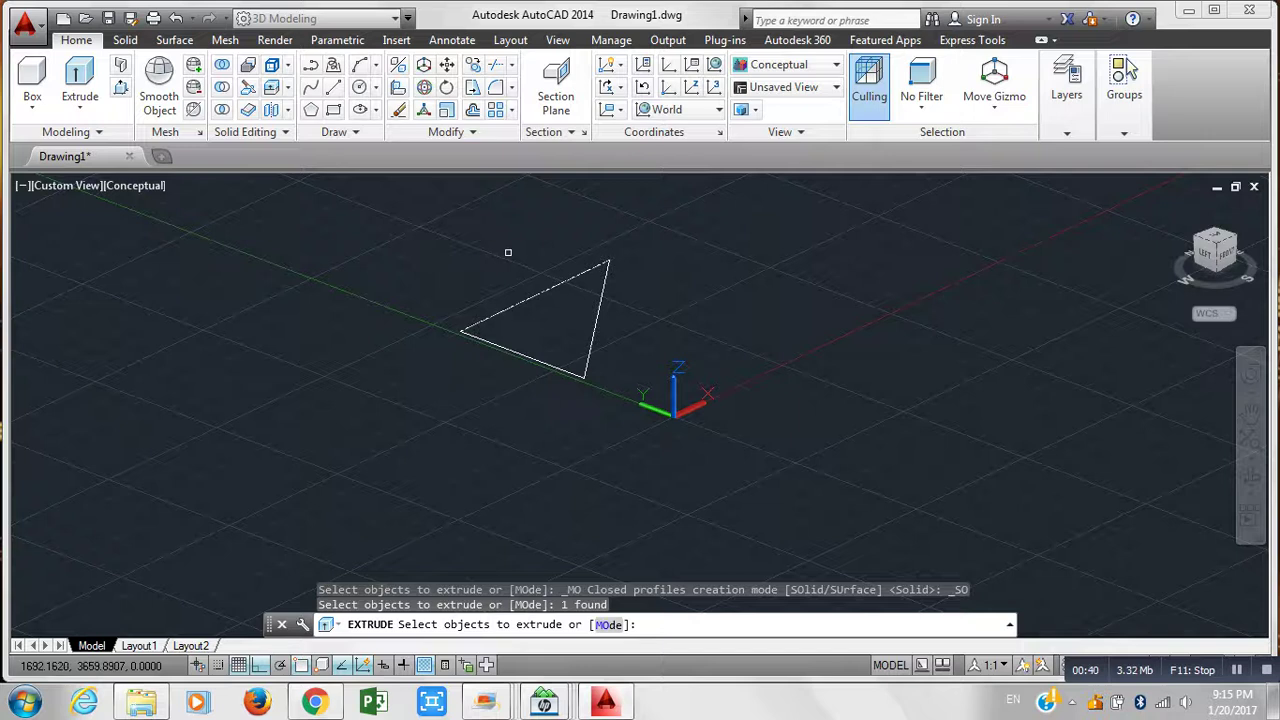
pyautogui.press('Return')
pyautogui.moveTo(660, 250); pyautogui.dragTo(632, 390, button='middle')
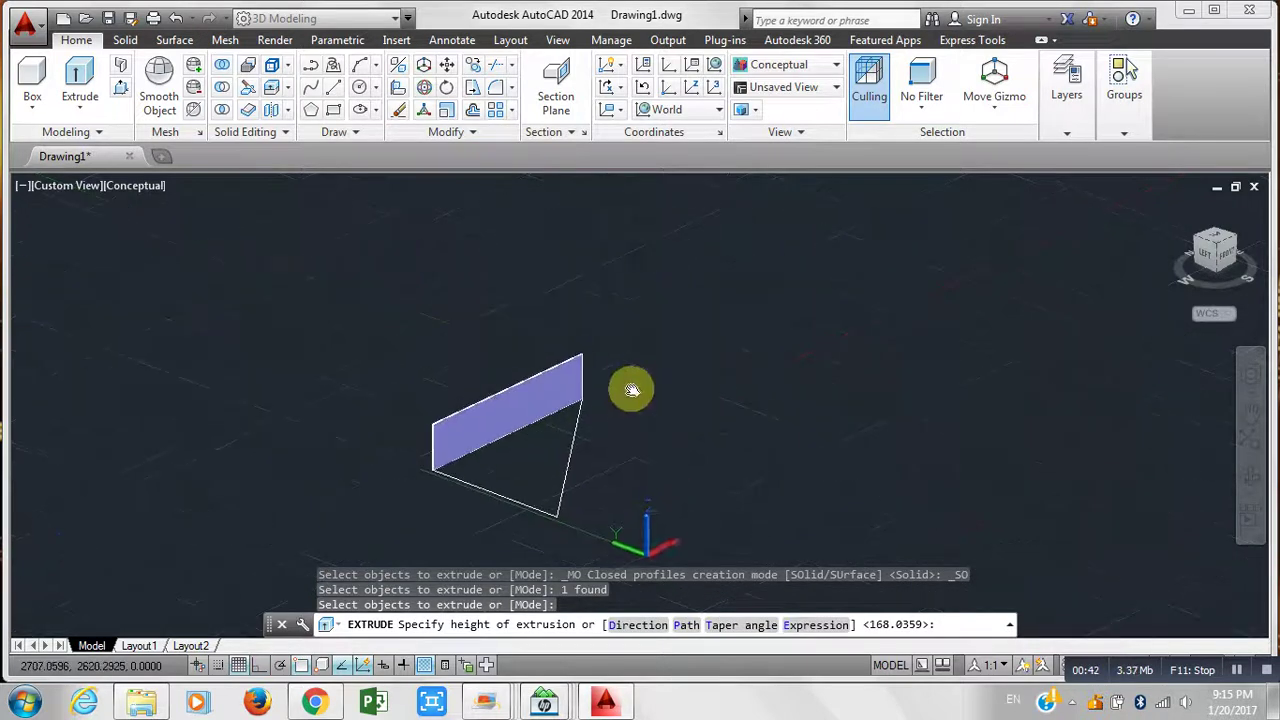
pyautogui.scroll(2, 656, 261)
pyautogui.moveTo(661, 472); pyautogui.dragTo(729, 340, button='middle')
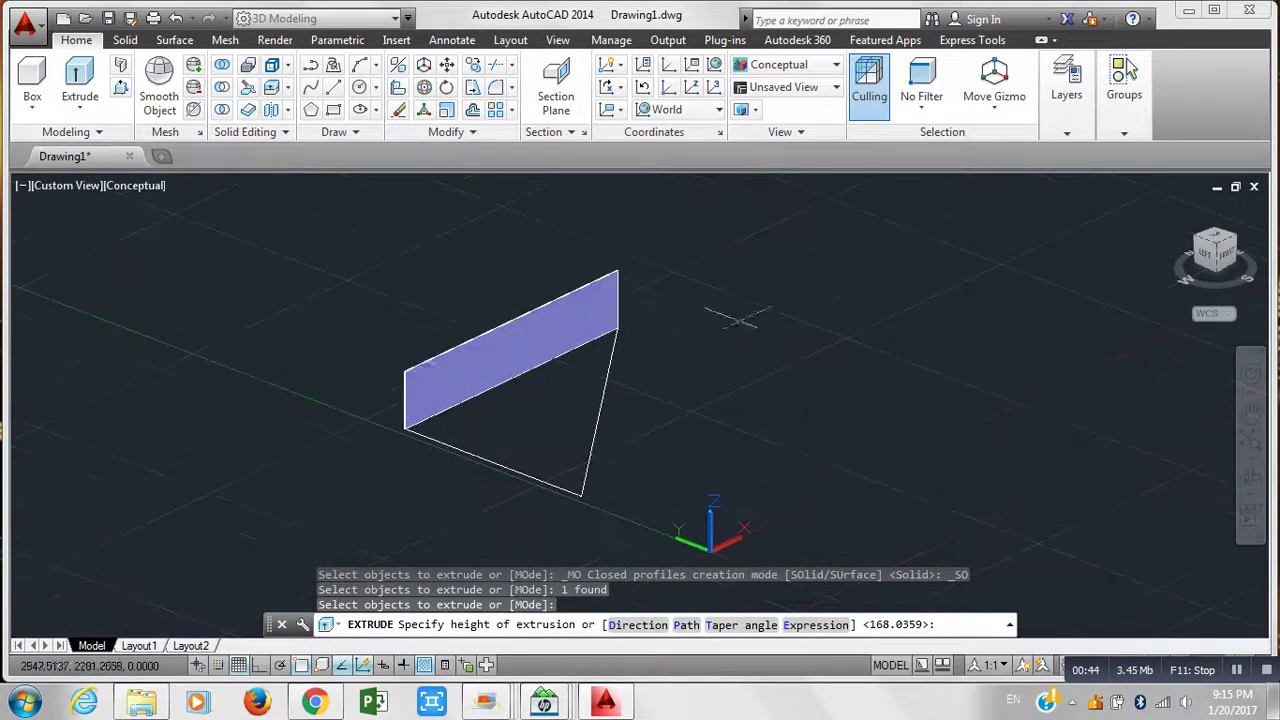
pyautogui.click(721, 282)
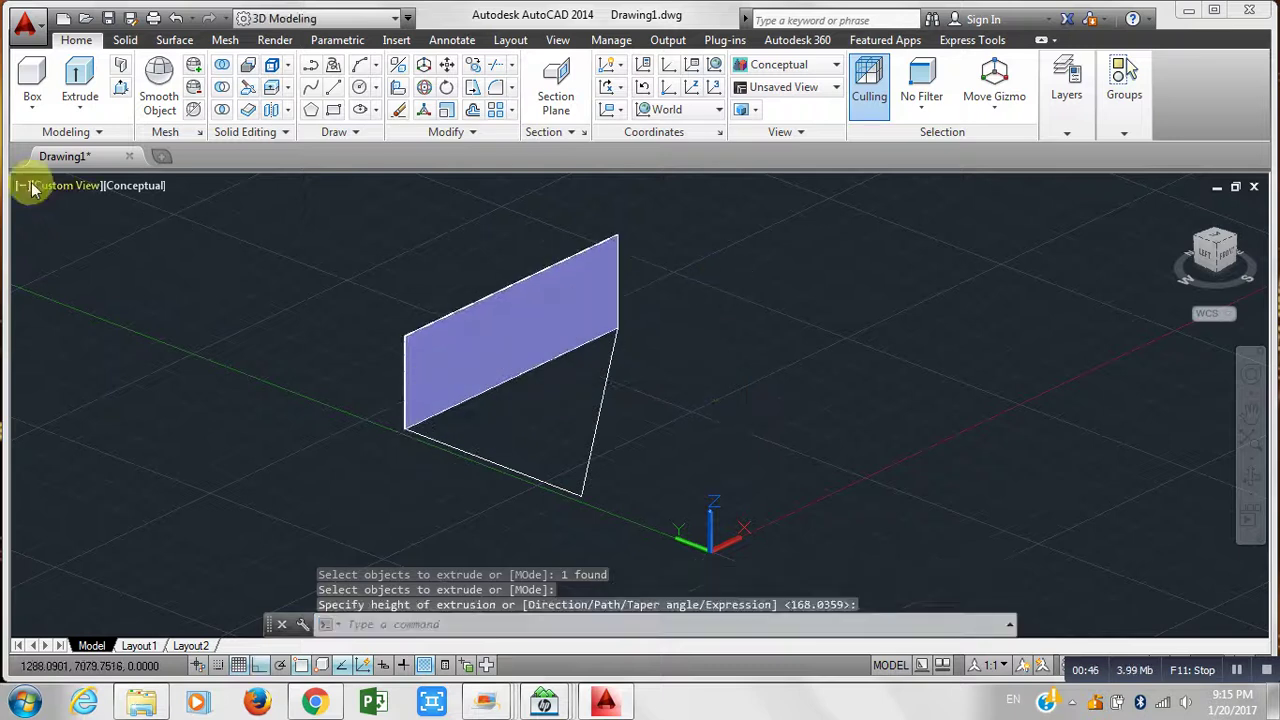
# Inspect the extruded surface in 2D Wireframe from another angle and set the visual style to Hidden
pyautogui.click(123, 186)
pyautogui.click(193, 234)
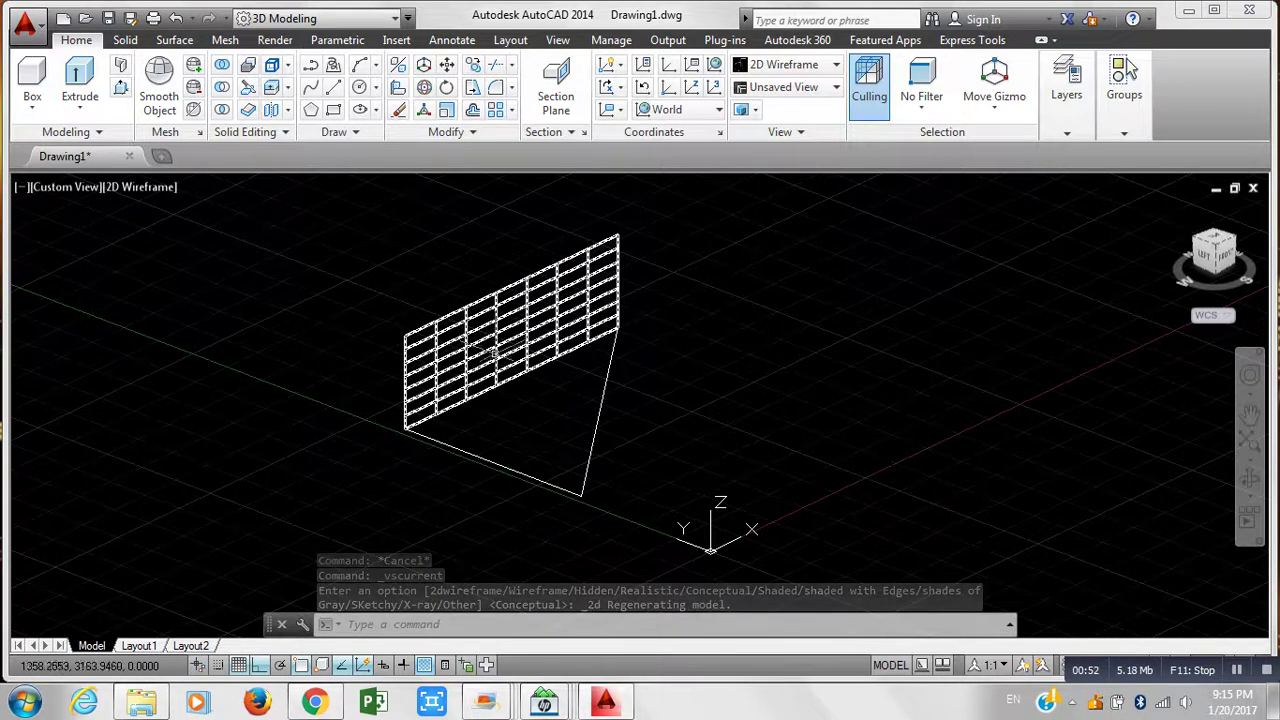
pyautogui.click(1250, 477)
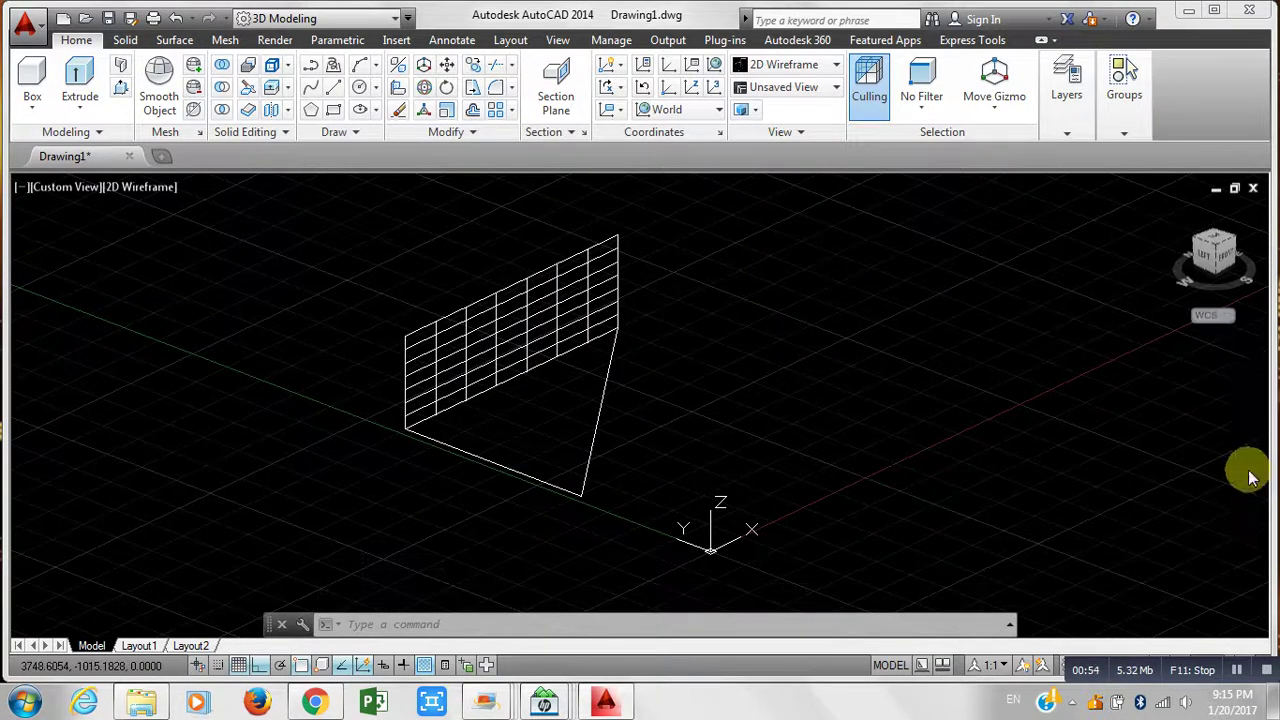
pyautogui.moveTo(800, 330); pyautogui.dragTo(634, 323)
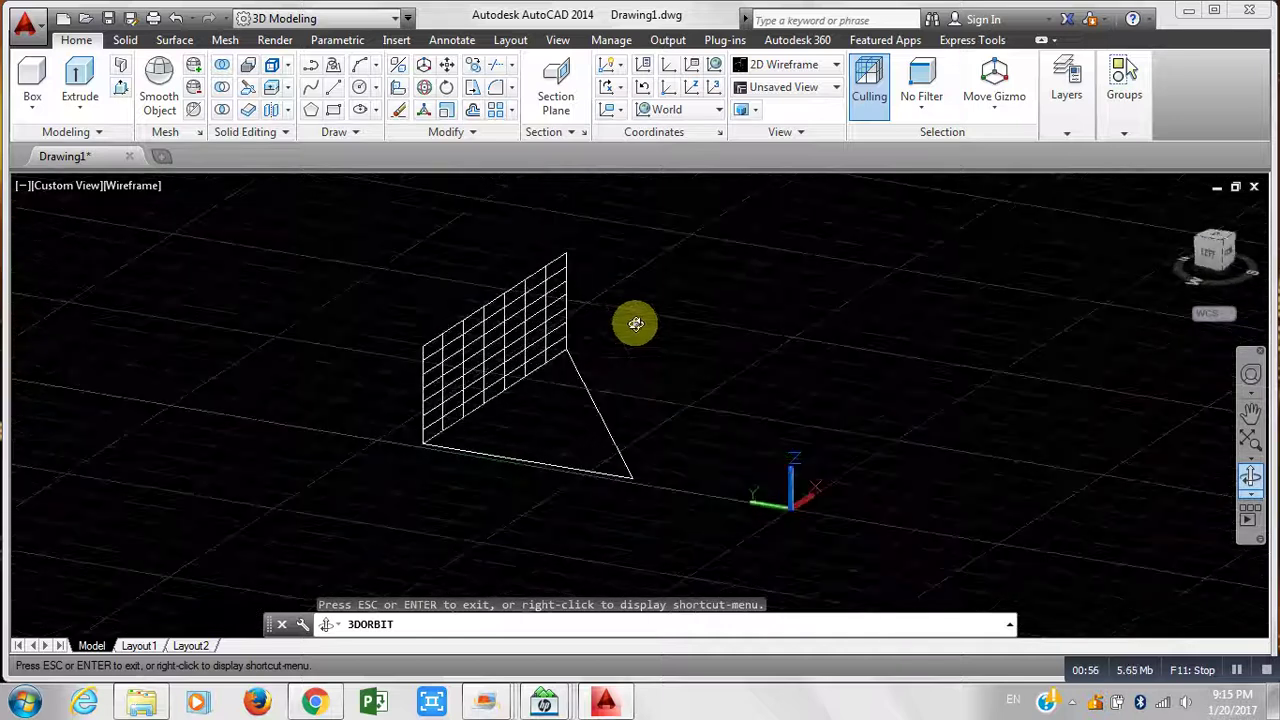
pyautogui.press('Escape')
pyautogui.click(133, 186)
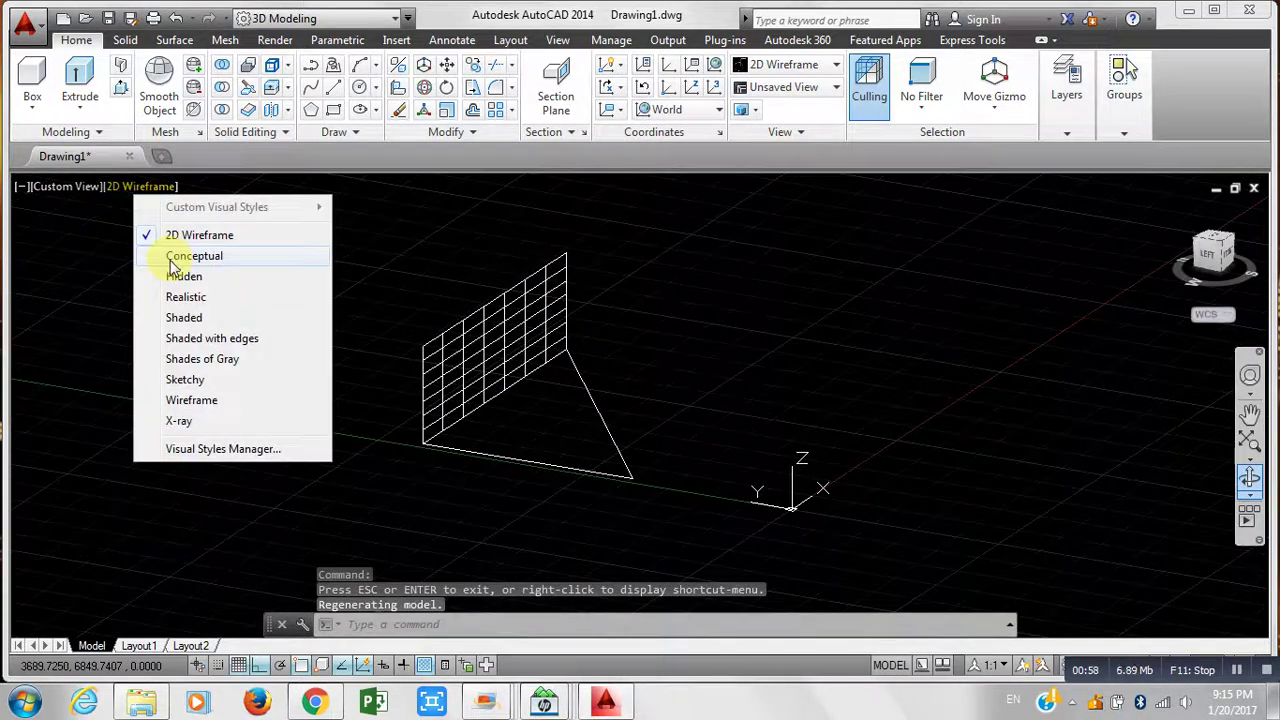
pyautogui.click(177, 275)
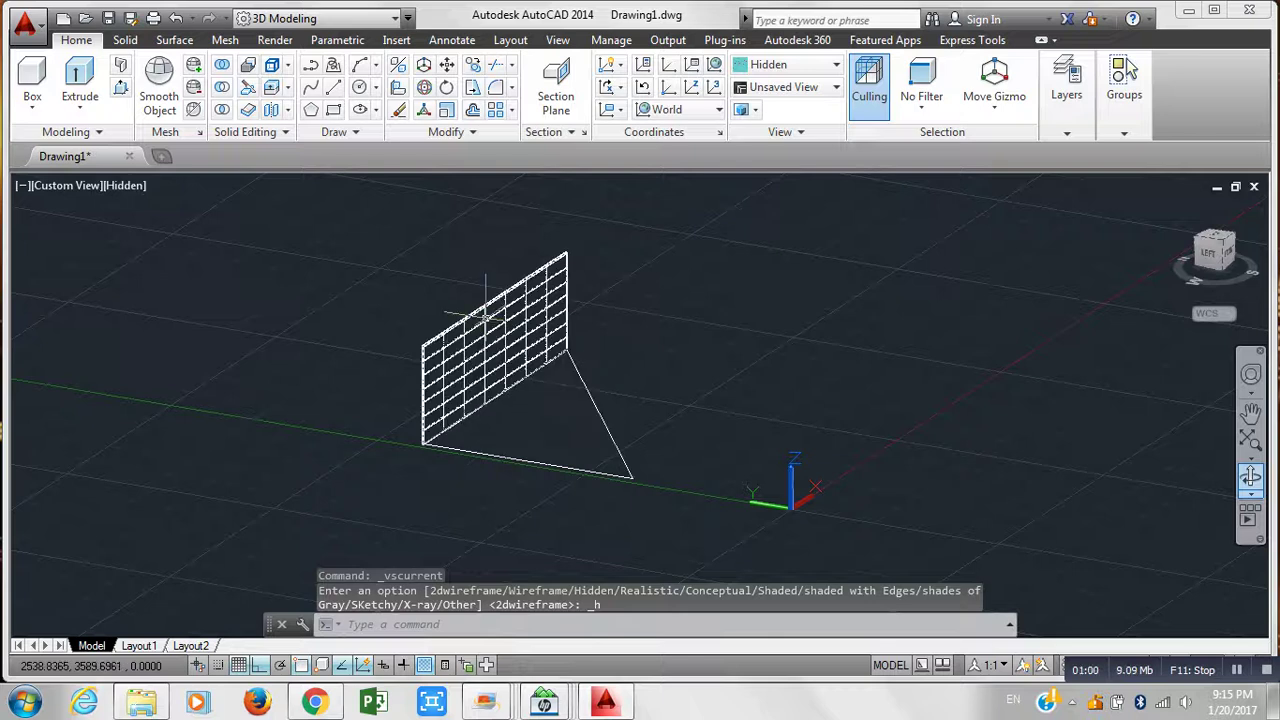
# Erase the extruded surface and extrude the same triangle edge upward again, about 759 units high
pyautogui.click(493, 314)
pyautogui.press('Delete')
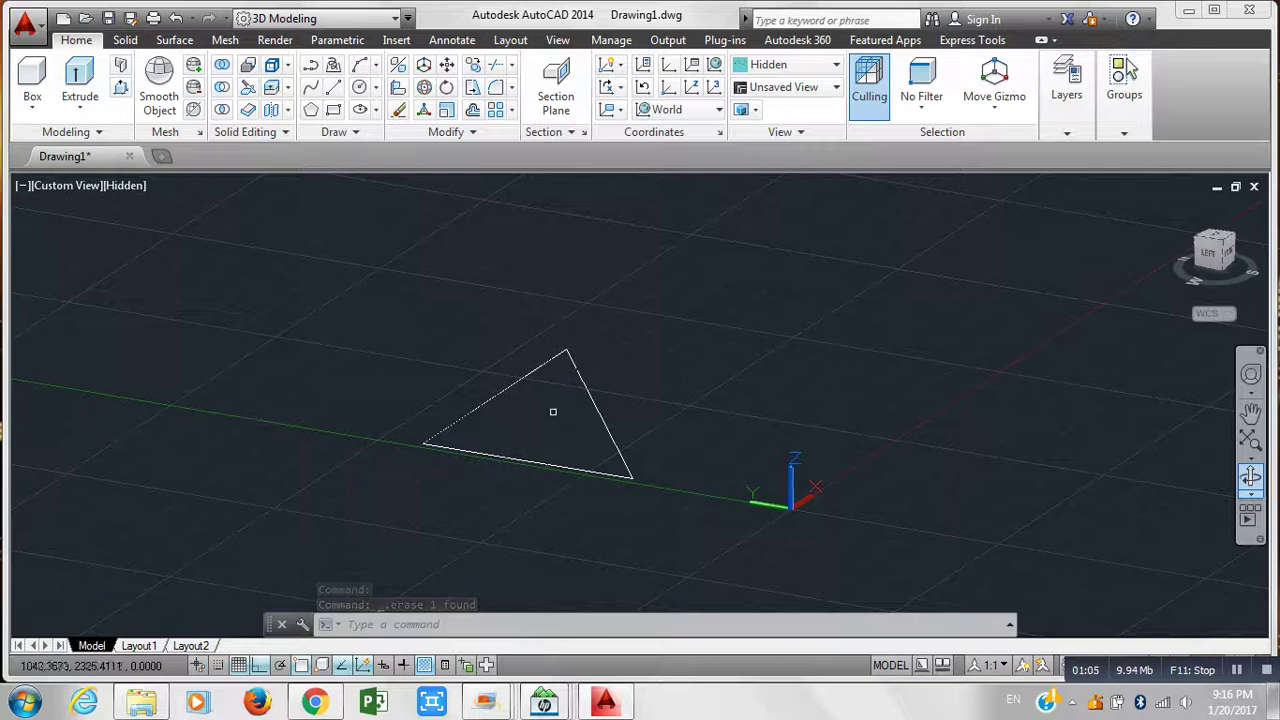
pyautogui.write('ext')
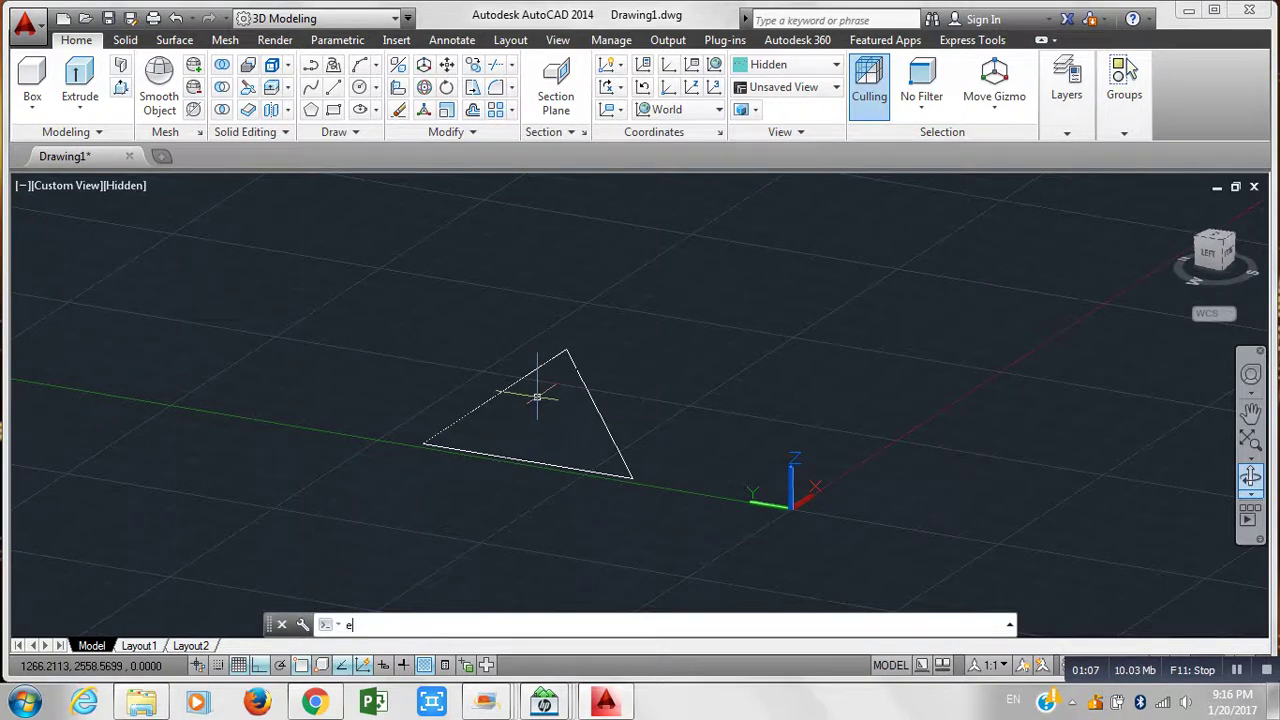
pyautogui.click(390, 446)
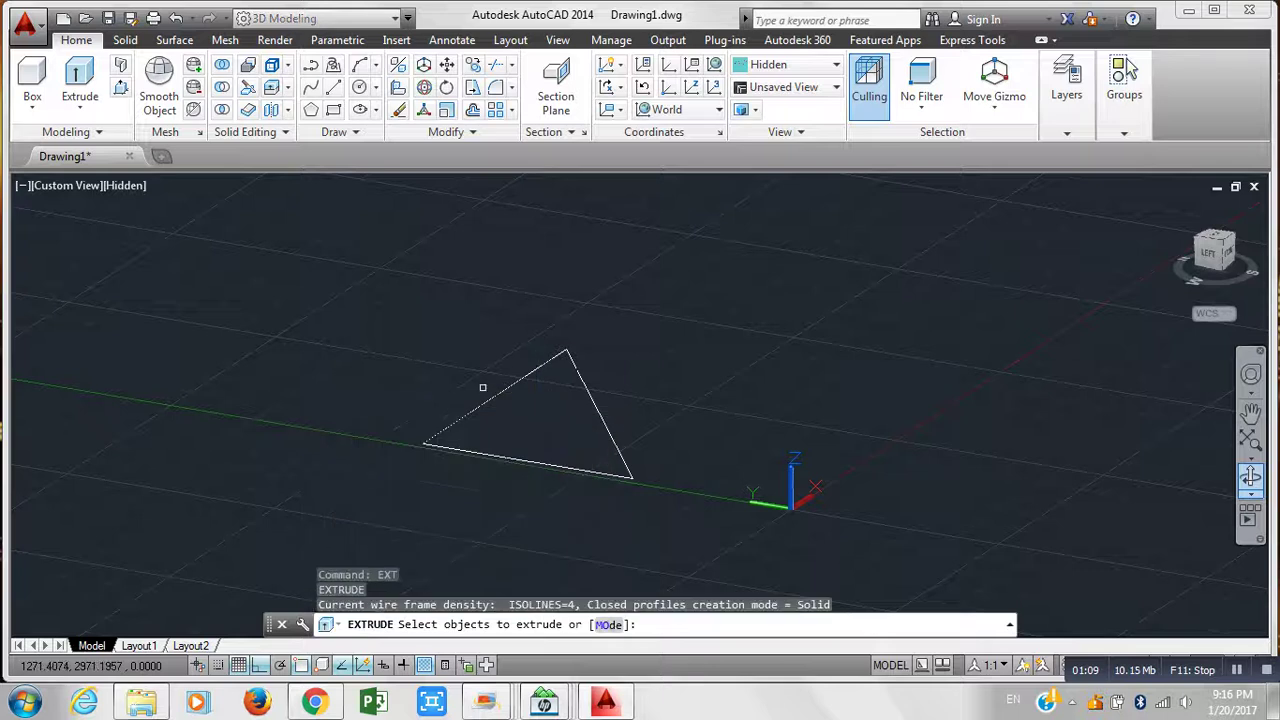
pyautogui.click(490, 398)
pyautogui.press('Return')
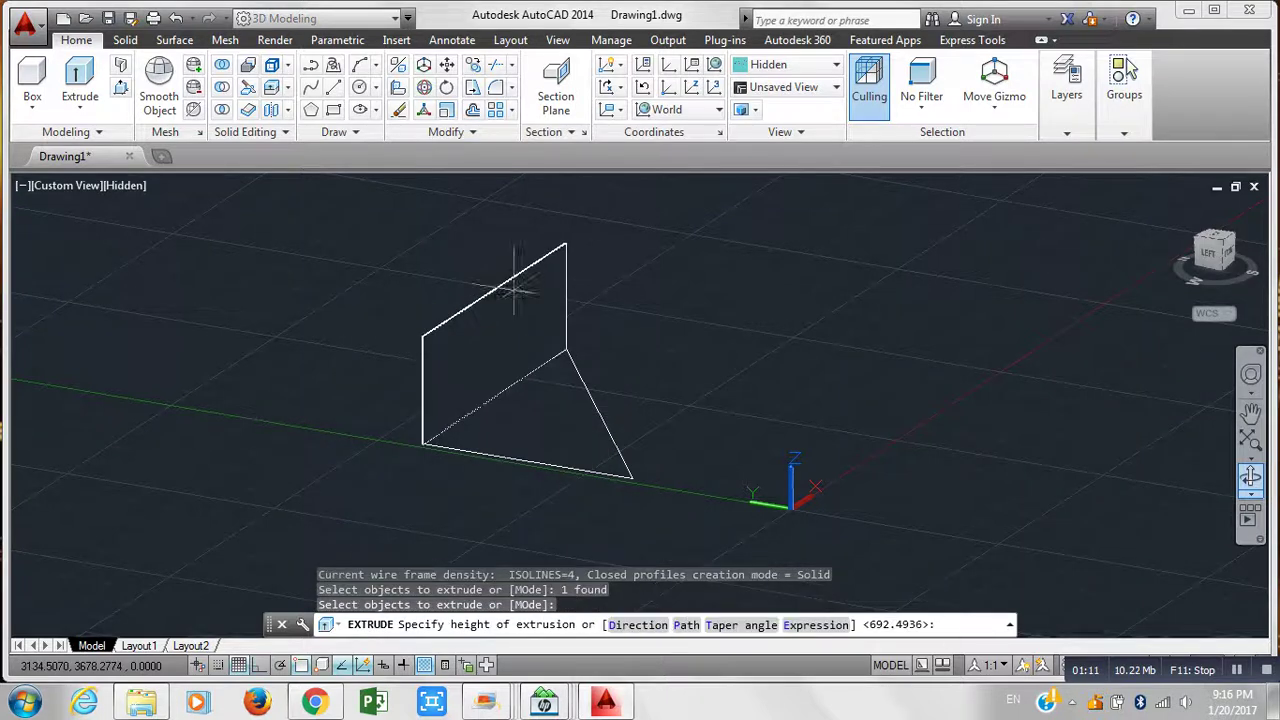
pyautogui.click(578, 394)
# Try to extrude the triangle's second edge together with the standing surface's edge by about 624 units, and undo it
pyautogui.press('Return')
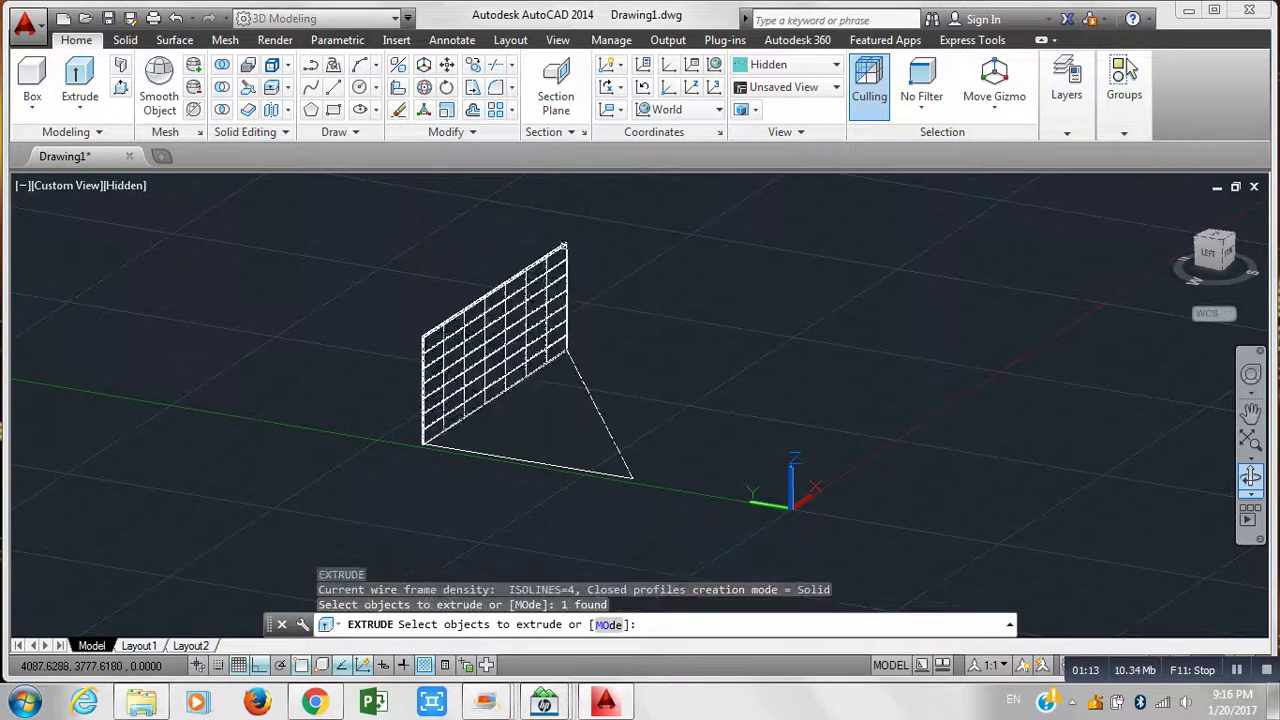
pyautogui.click(571, 247)
pyautogui.press('Return')
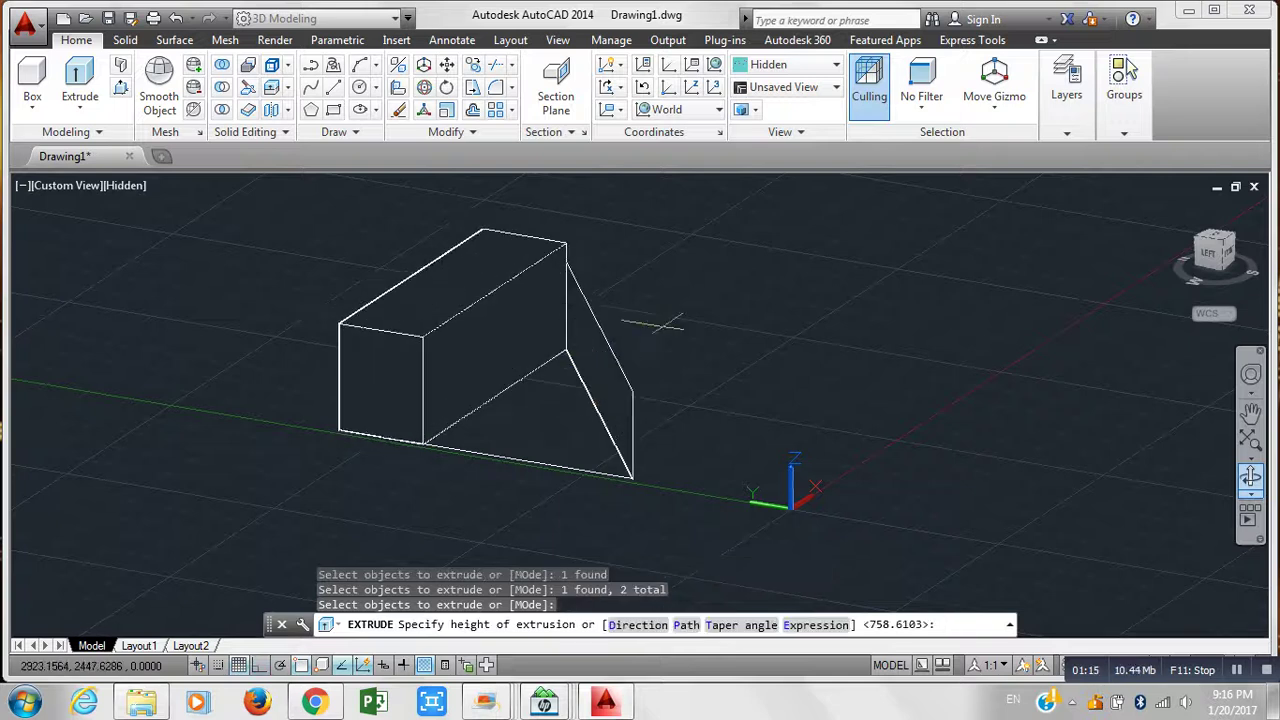
pyautogui.click(643, 363)
pyautogui.click(497, 307)
pyautogui.hotkey('ctrl', 'z')
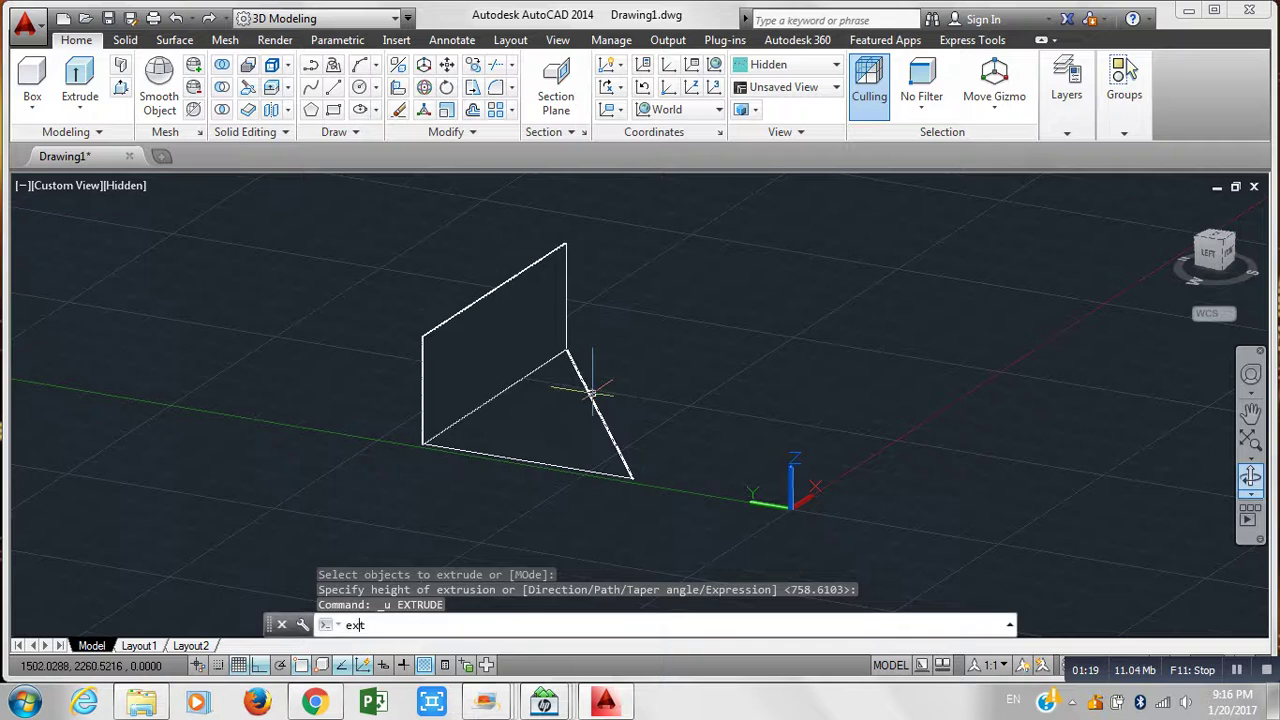
# Extrude the triangle edge adjoining the standing surface upward on its own, about 1151 units high
pyautogui.press('Return')
pyautogui.click(585, 380)
pyautogui.press('Return')
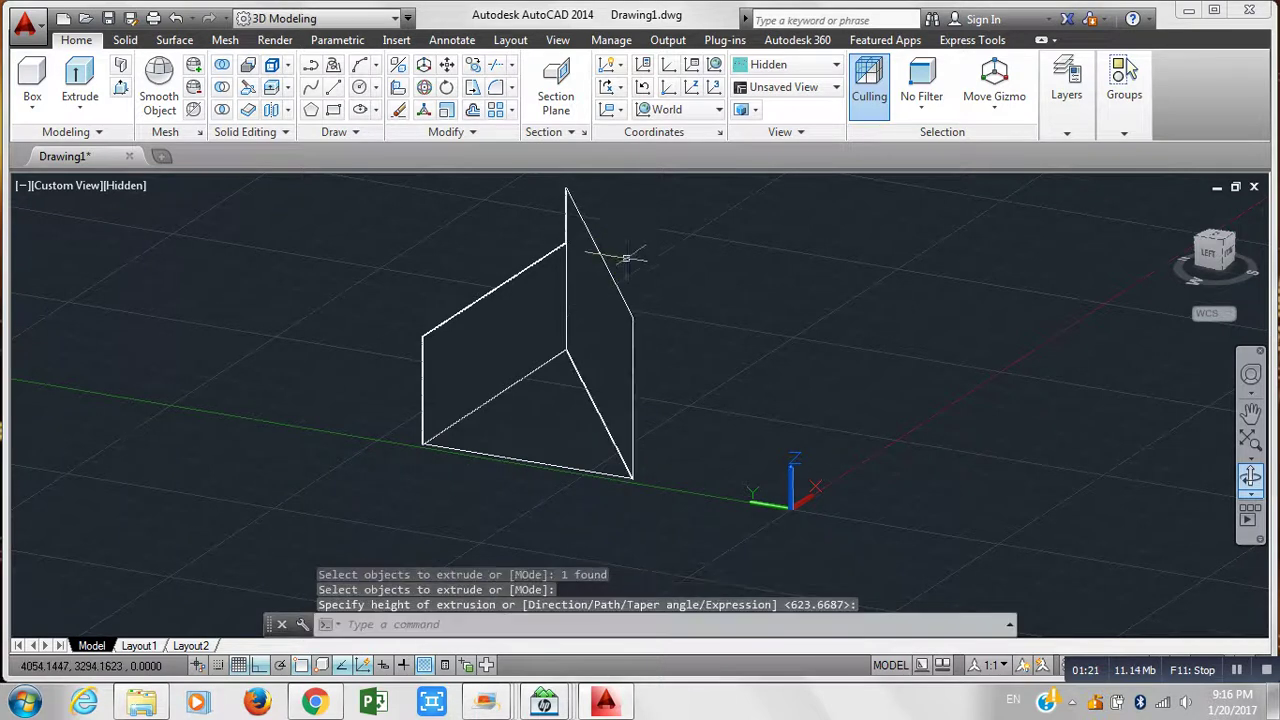
# Erase both extruded surfaces, leaving only the triangle's base lines
pyautogui.click(591, 300)
pyautogui.press('Delete')
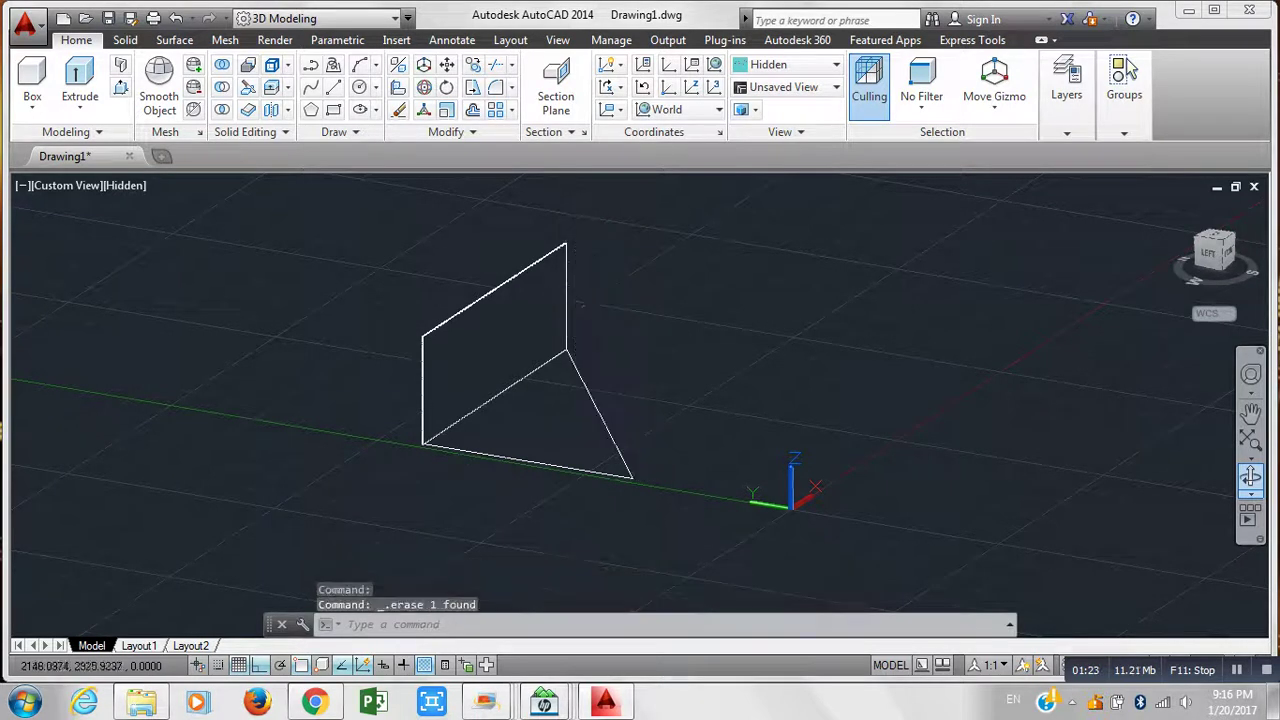
pyautogui.click(594, 289)
pyautogui.click(506, 305)
pyautogui.press('Delete')
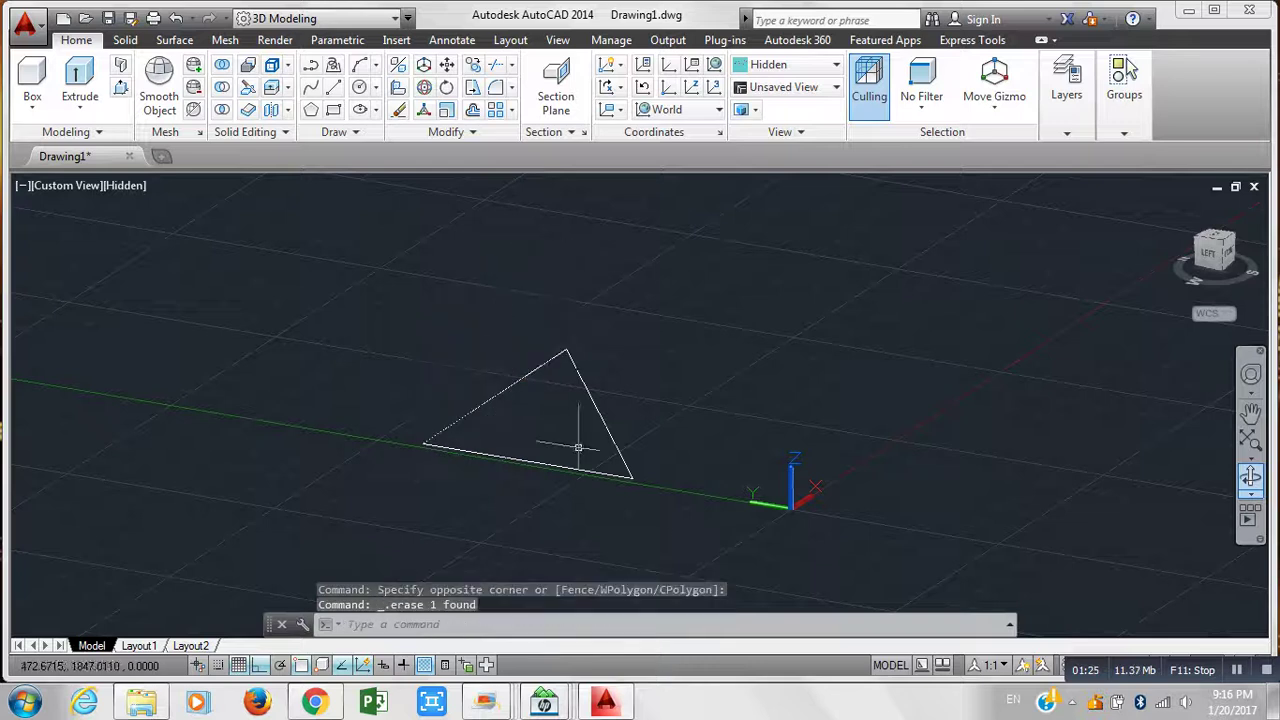
# Join the triangle's three separate lines into a single polyline
pyautogui.click(659, 520)
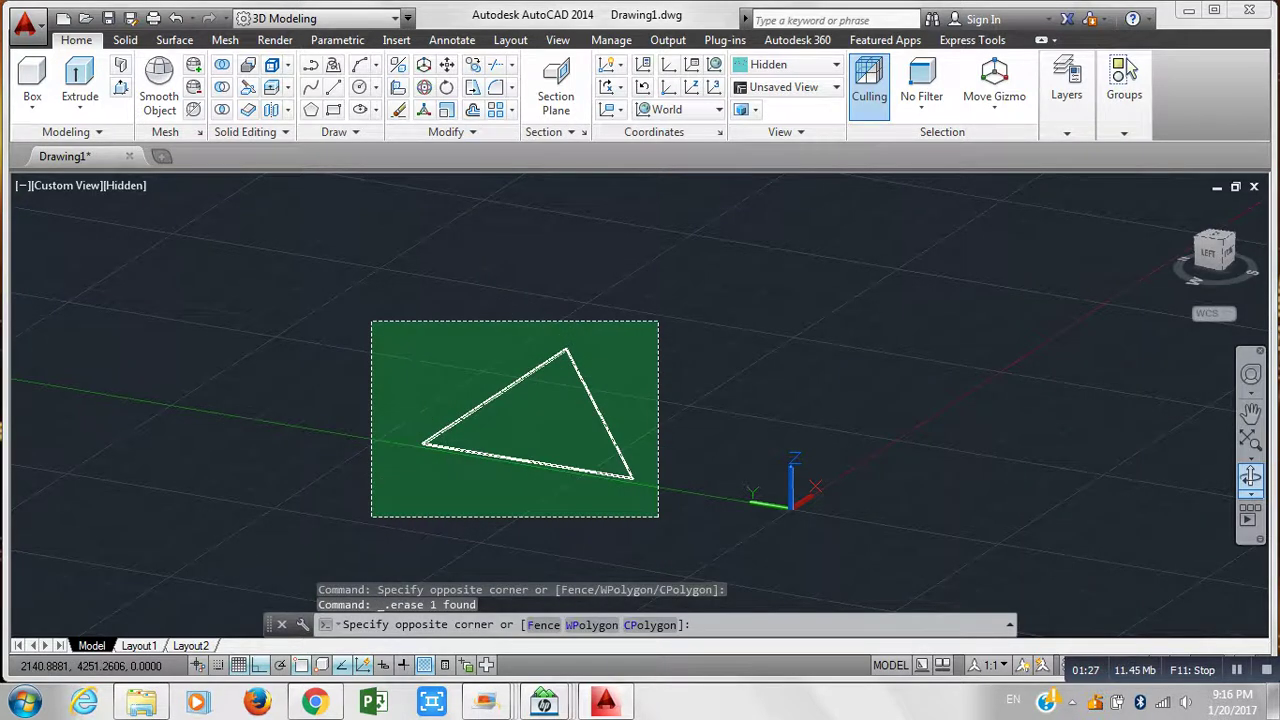
pyautogui.click(371, 320)
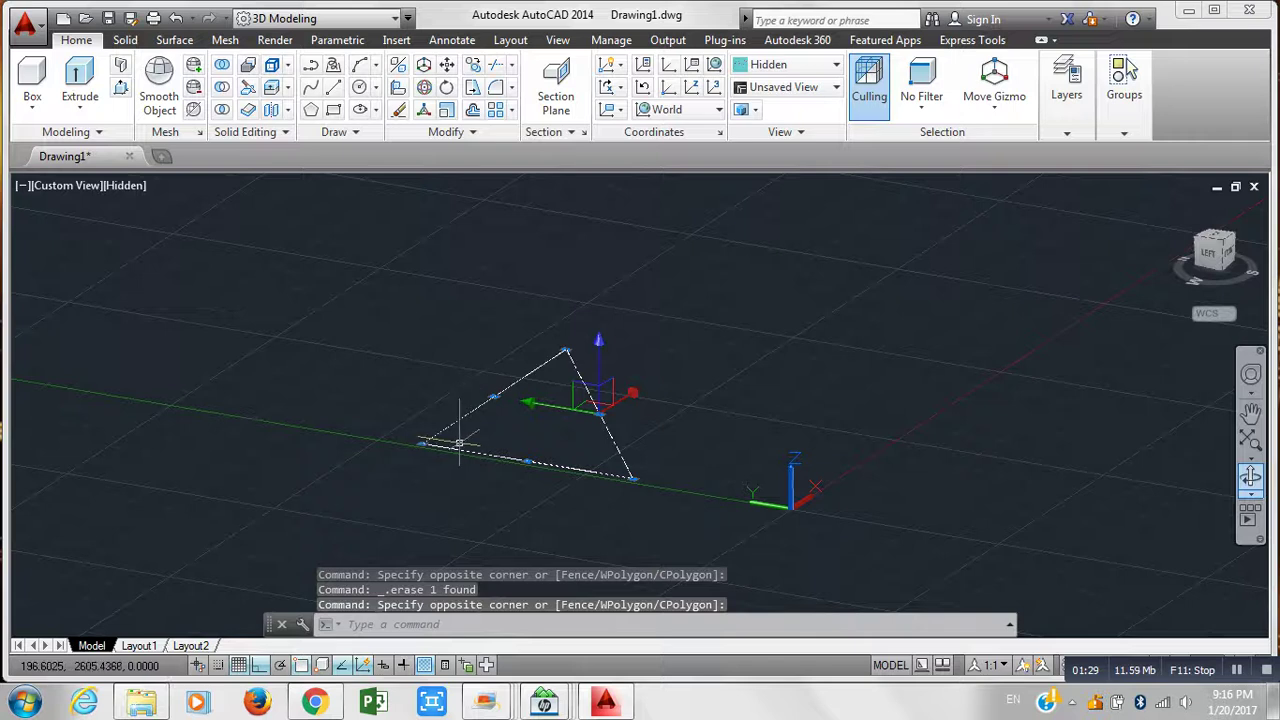
pyautogui.press('Delete')
pyautogui.write('j')
pyautogui.press('Return')
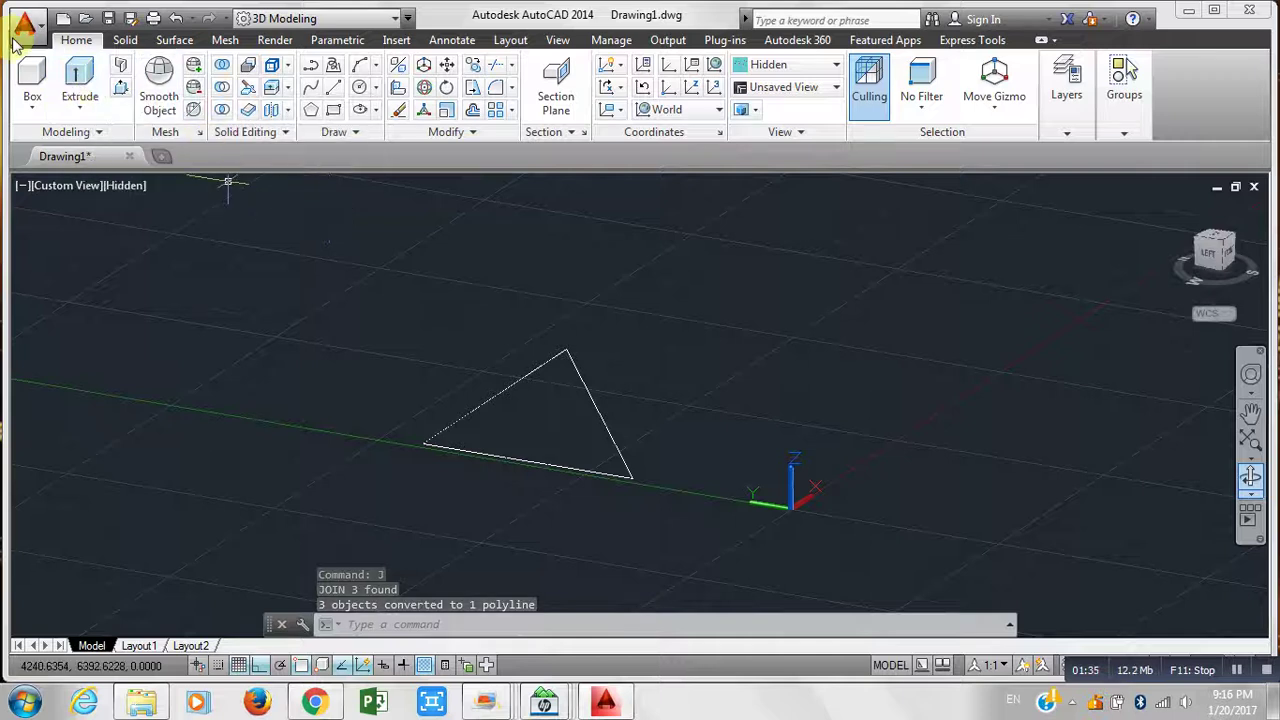
# Extrude the joined triangle upward into a solid triangular prism with a freely picked height
pyautogui.click(80, 80)
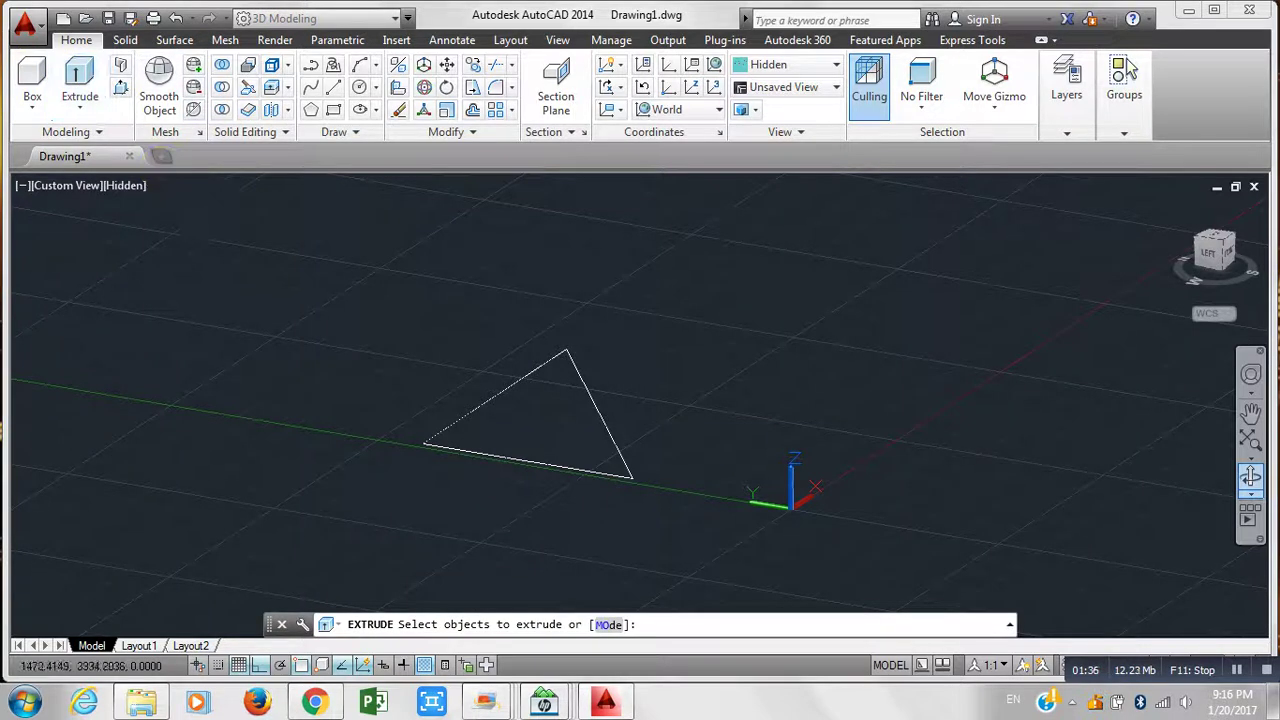
pyautogui.click(528, 374)
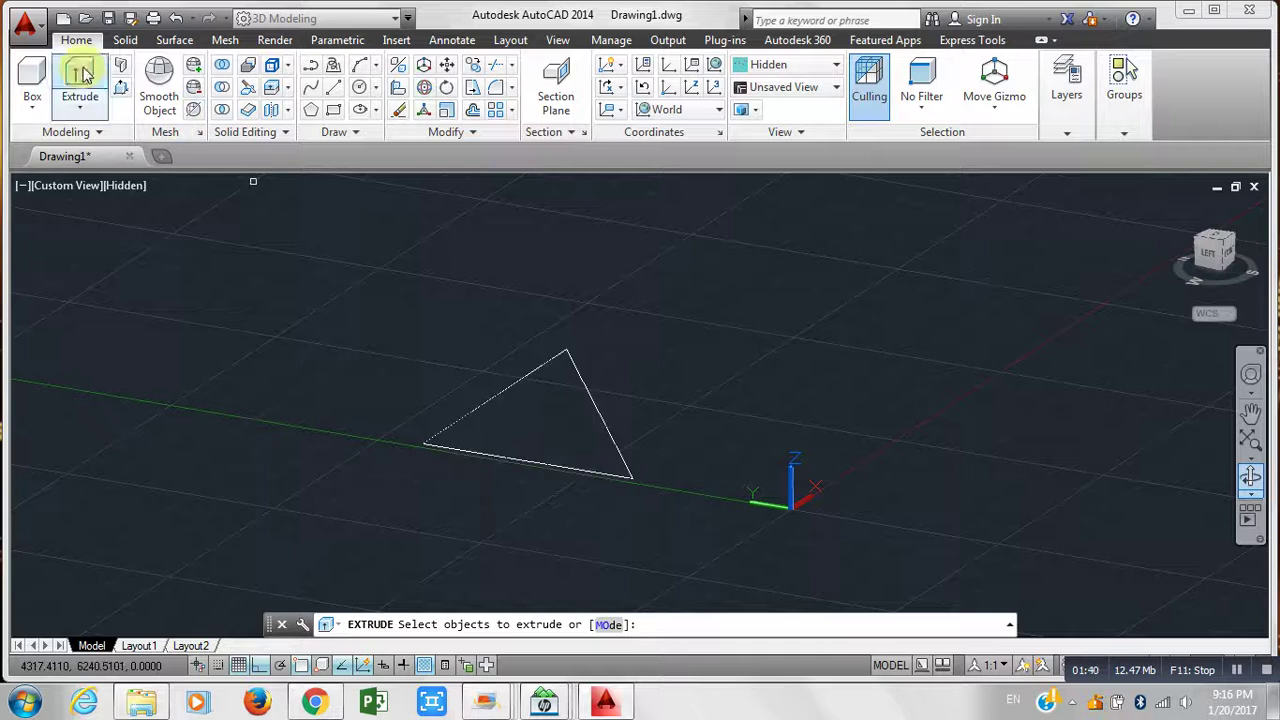
pyautogui.click(525, 376)
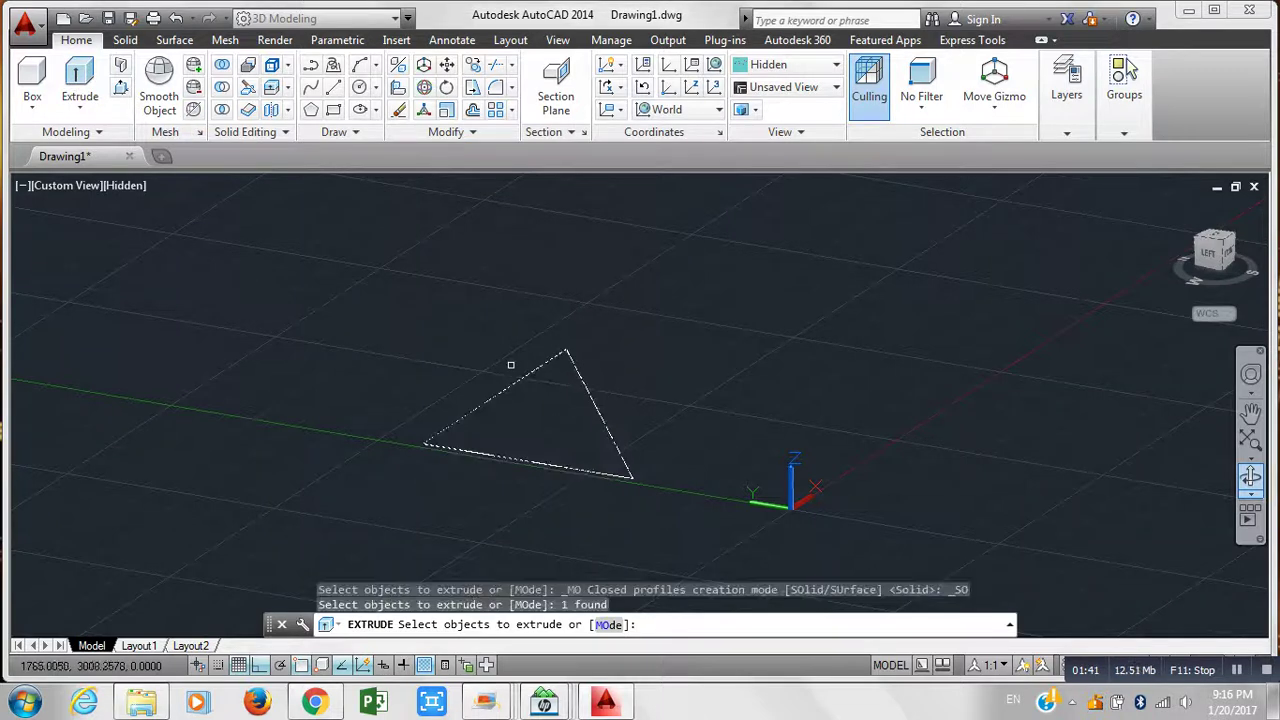
pyautogui.press('Return')
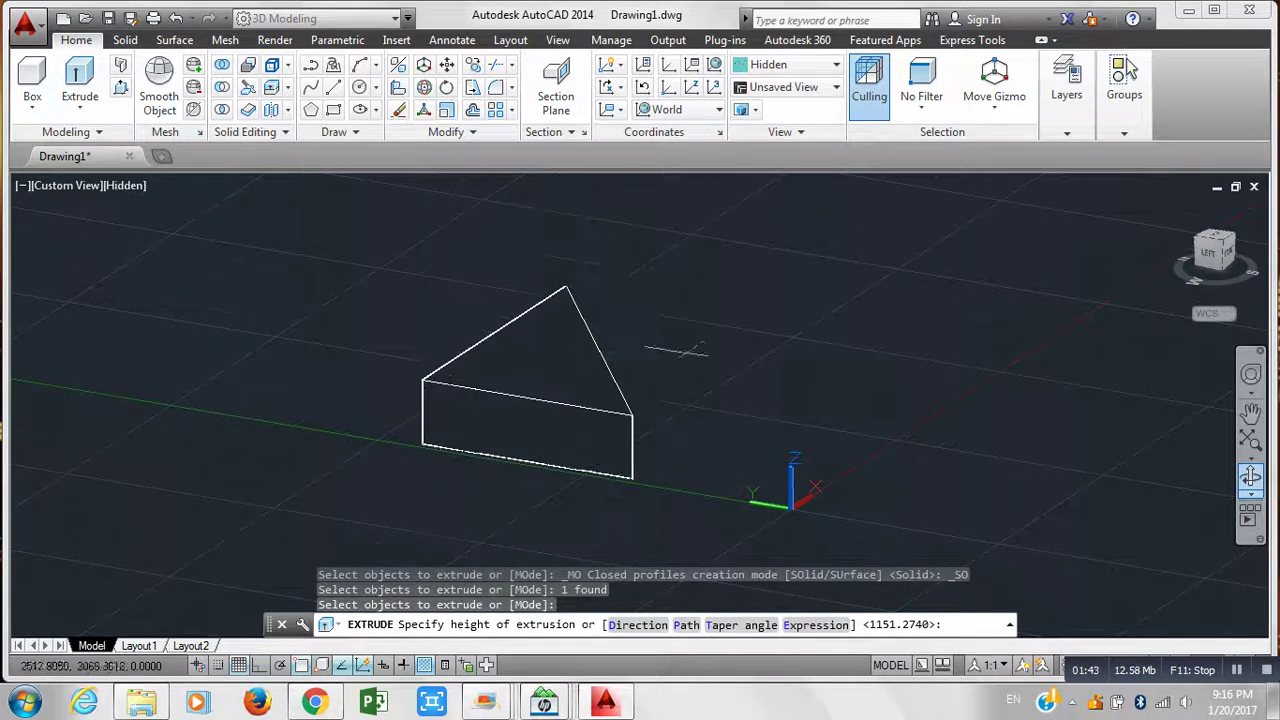
pyautogui.click(686, 292)
pyautogui.moveTo(530, 293); pyautogui.dragTo(549, 327, button='middle')
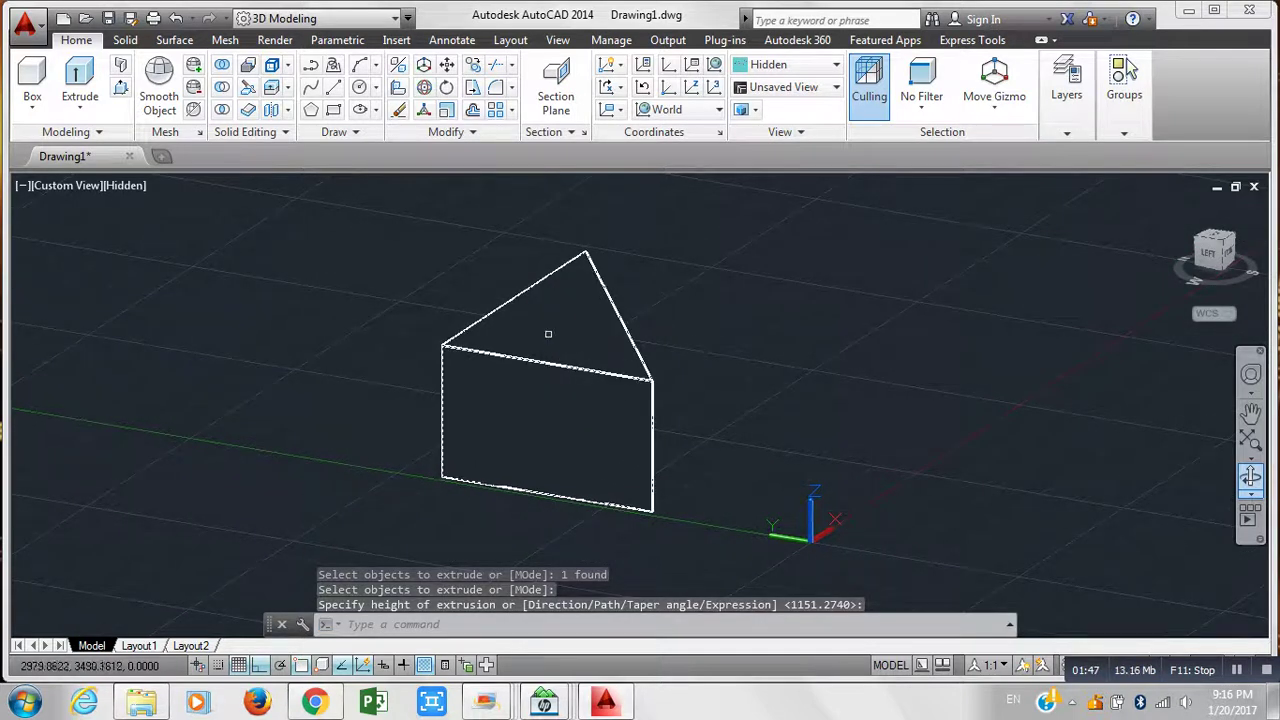
pyautogui.moveTo(738, 356); pyautogui.dragTo(551, 363, button='middle')
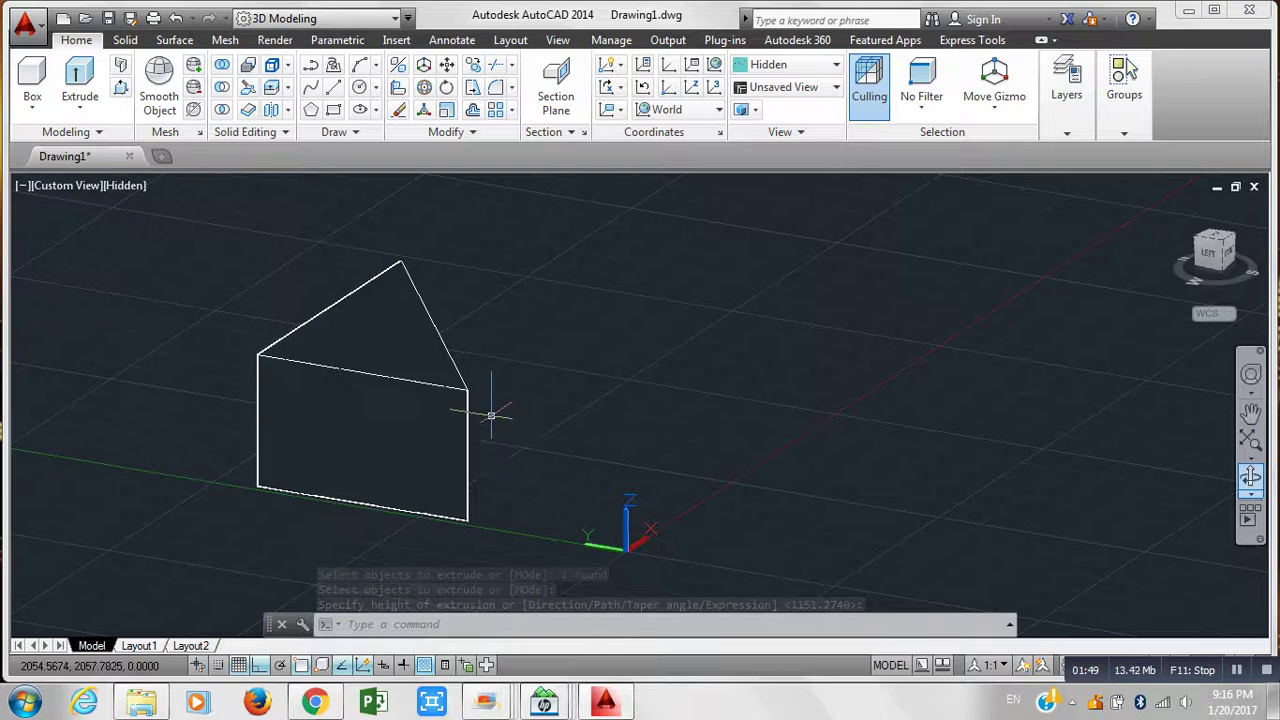
# Draw a second, smaller triangle beside the prism from three separate lines, ending at its starting point
pyautogui.click(334, 87)
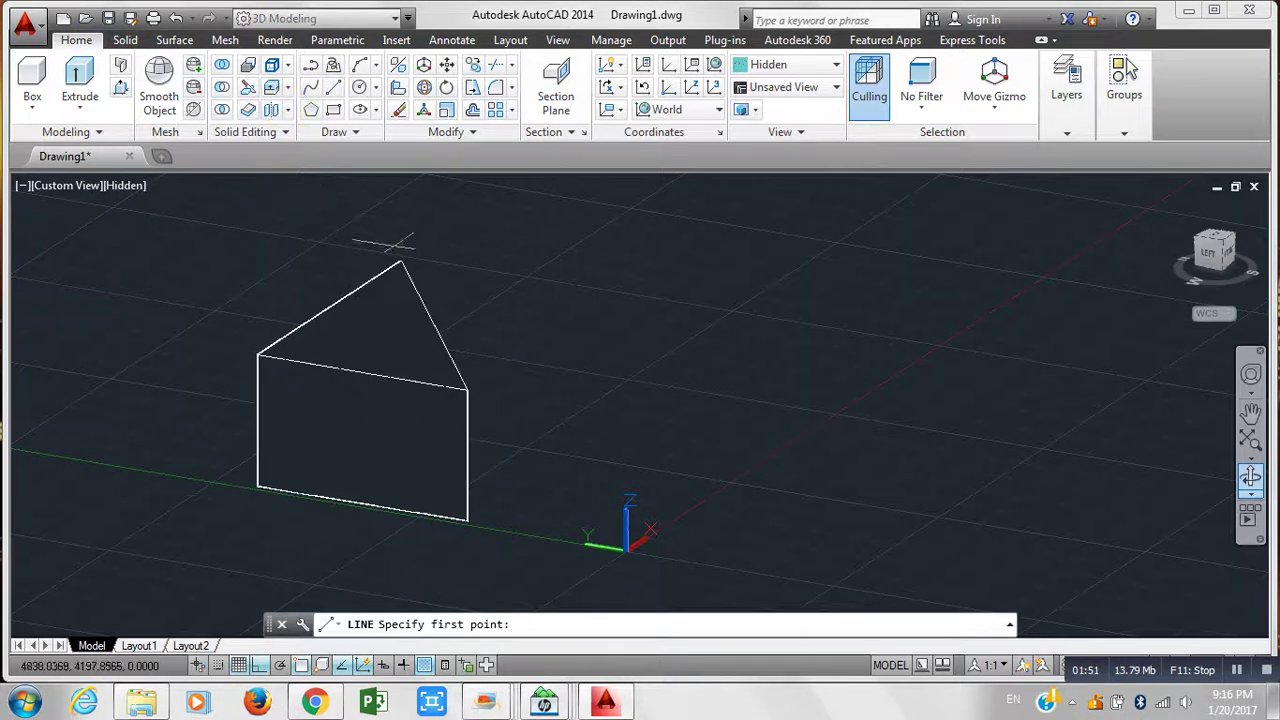
pyautogui.click(596, 288)
pyautogui.click(521, 337)
pyautogui.click(692, 363)
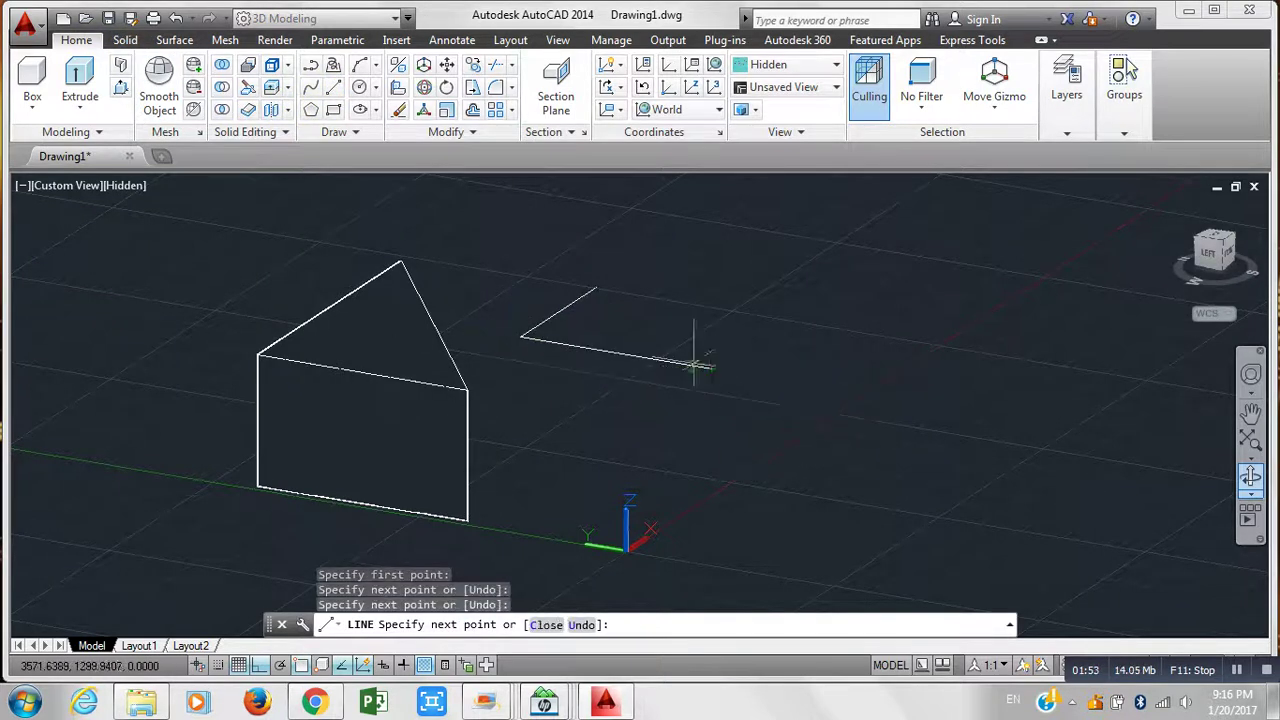
pyautogui.click(596, 288)
pyautogui.press('Return')
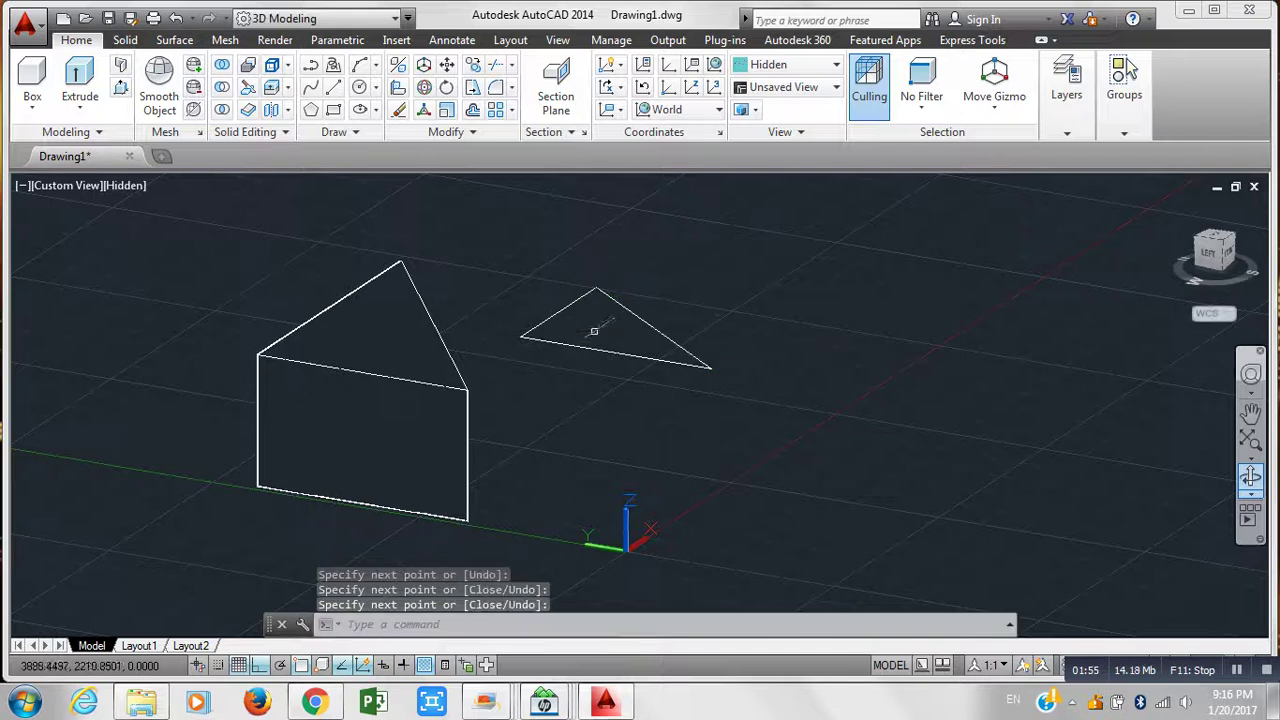
# Extrude only the short rear edge of the second triangle upward, accepting the default height of about 933 units
pyautogui.write('EX')
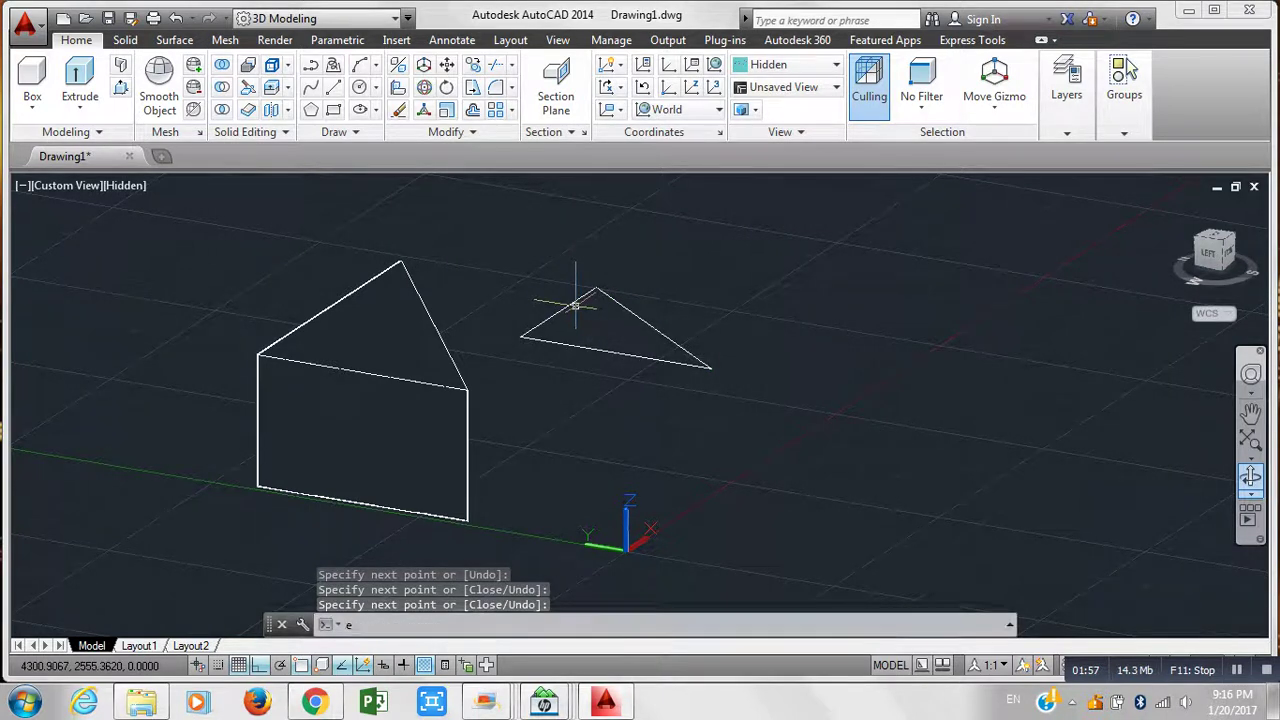
pyautogui.write('T')
pyautogui.press('Return')
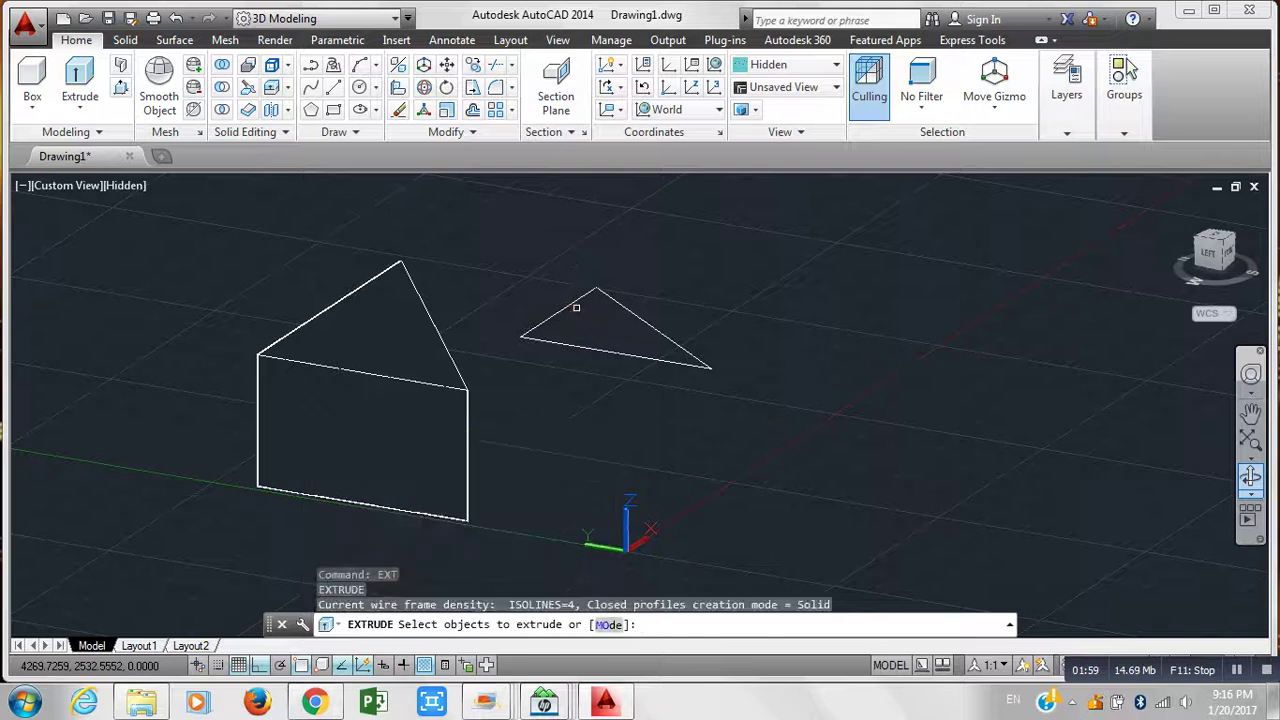
pyautogui.click(573, 304)
pyautogui.click(570, 303)
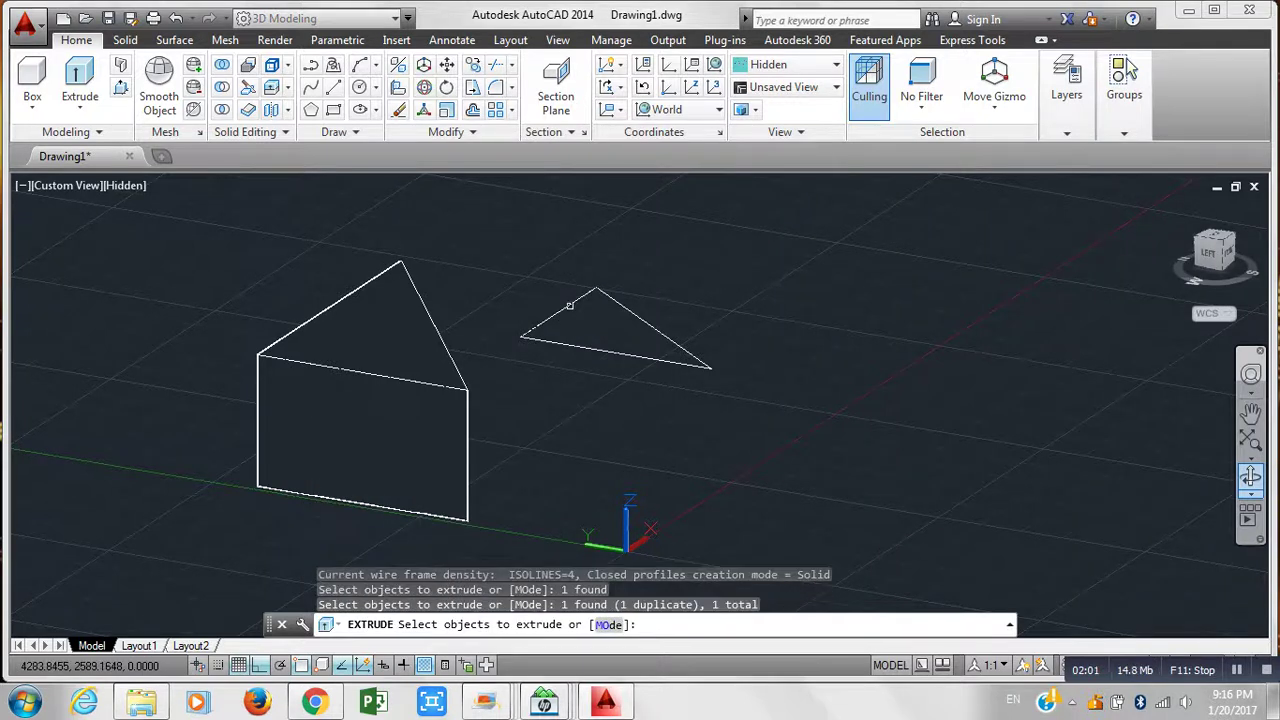
pyautogui.press('Return')
pyautogui.moveTo(680, 273); pyautogui.dragTo(672, 322, button='middle')
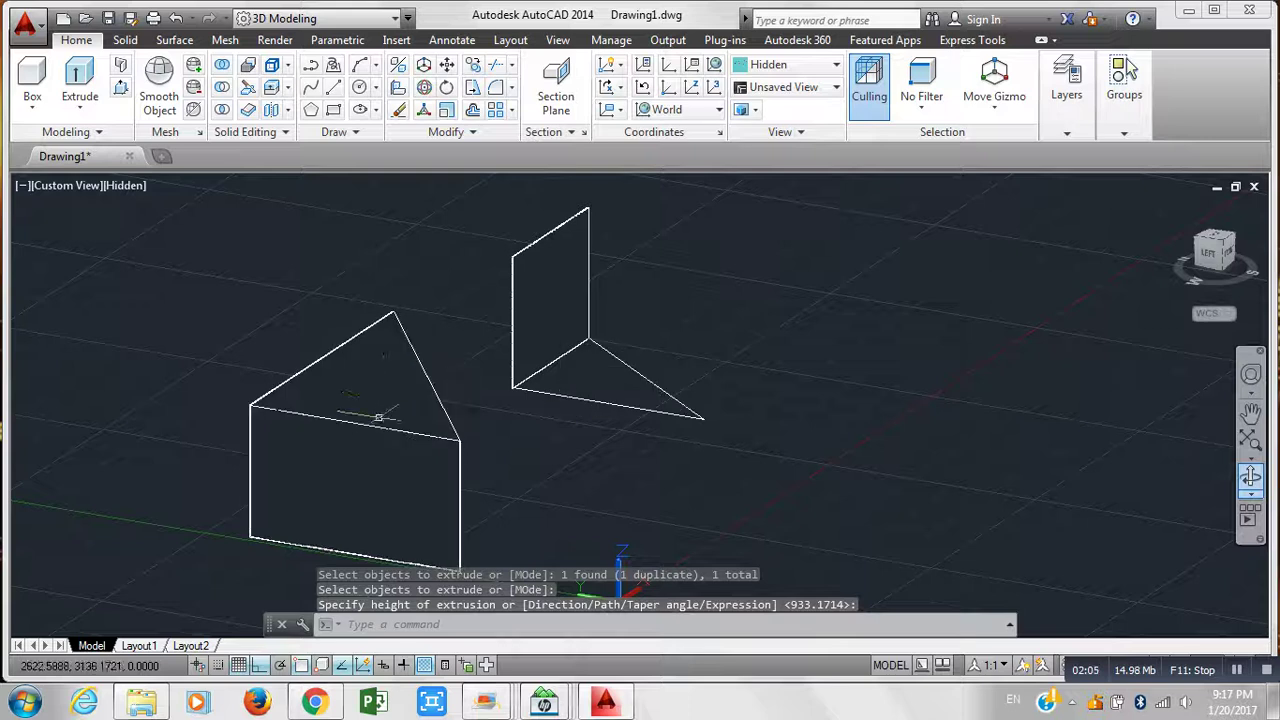
# Erase the extruded surface and the three lines of the second triangle
pyautogui.click(575, 310)
pyautogui.click(540, 312)
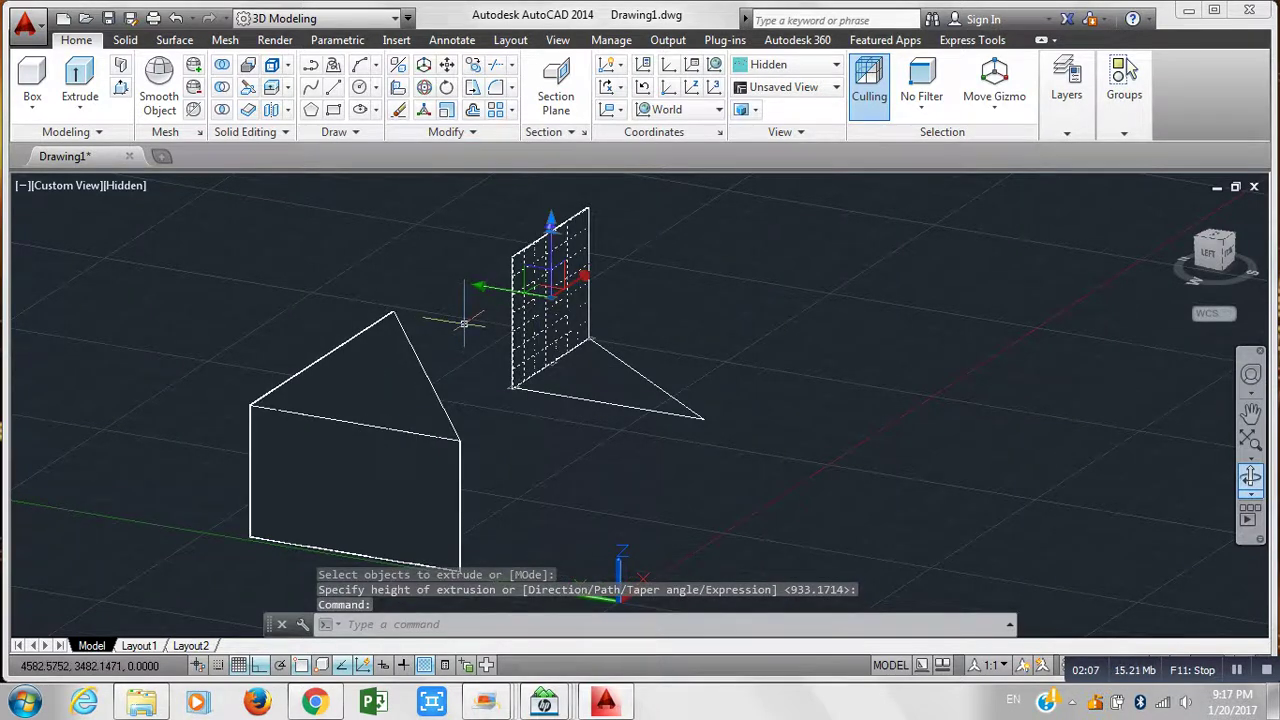
pyautogui.press('Delete')
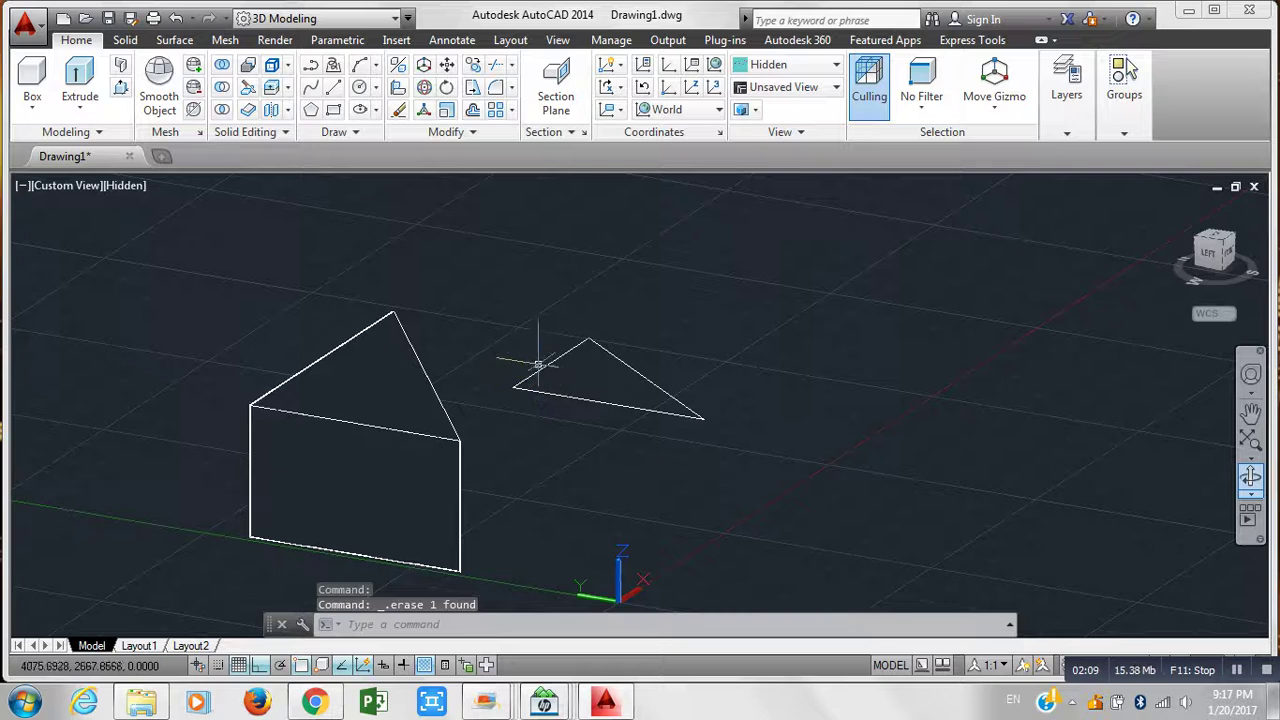
pyautogui.click(731, 447)
pyautogui.click(555, 313)
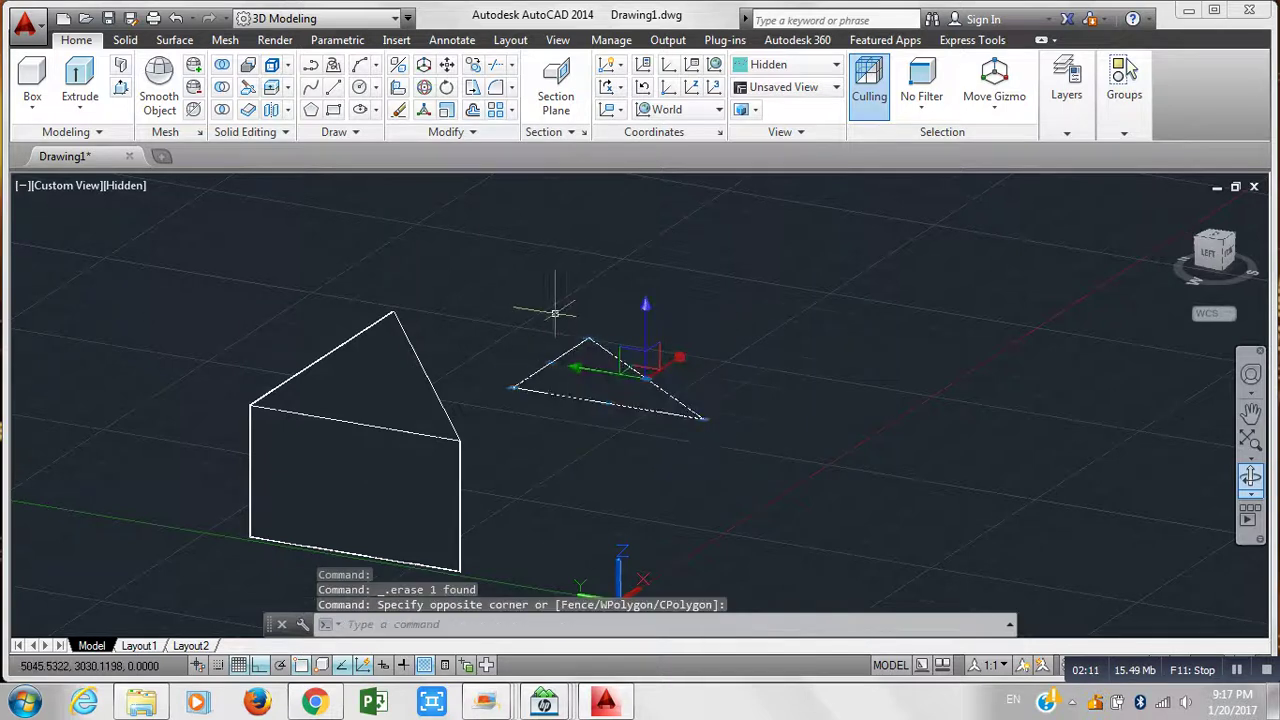
pyautogui.press('Delete')
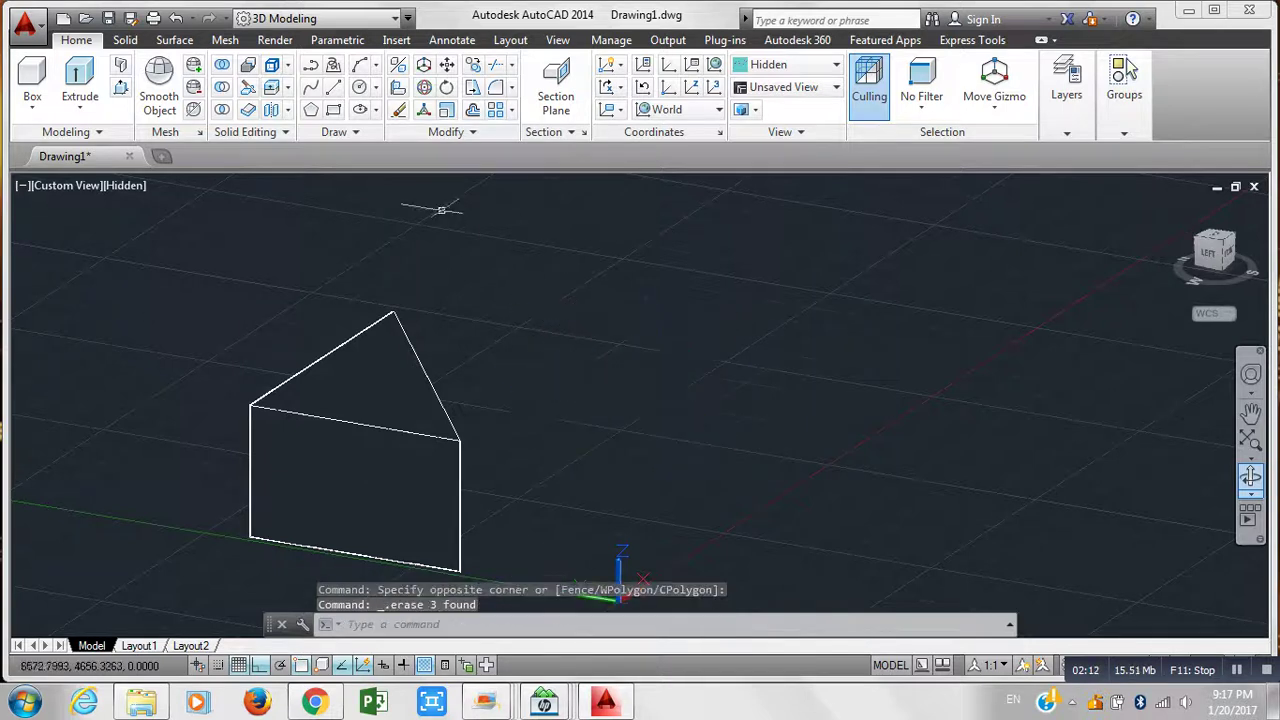
# Draw a long triangle beside the prism as one polyline, ending at its starting point
pyautogui.click(309, 67)
pyautogui.click(566, 298)
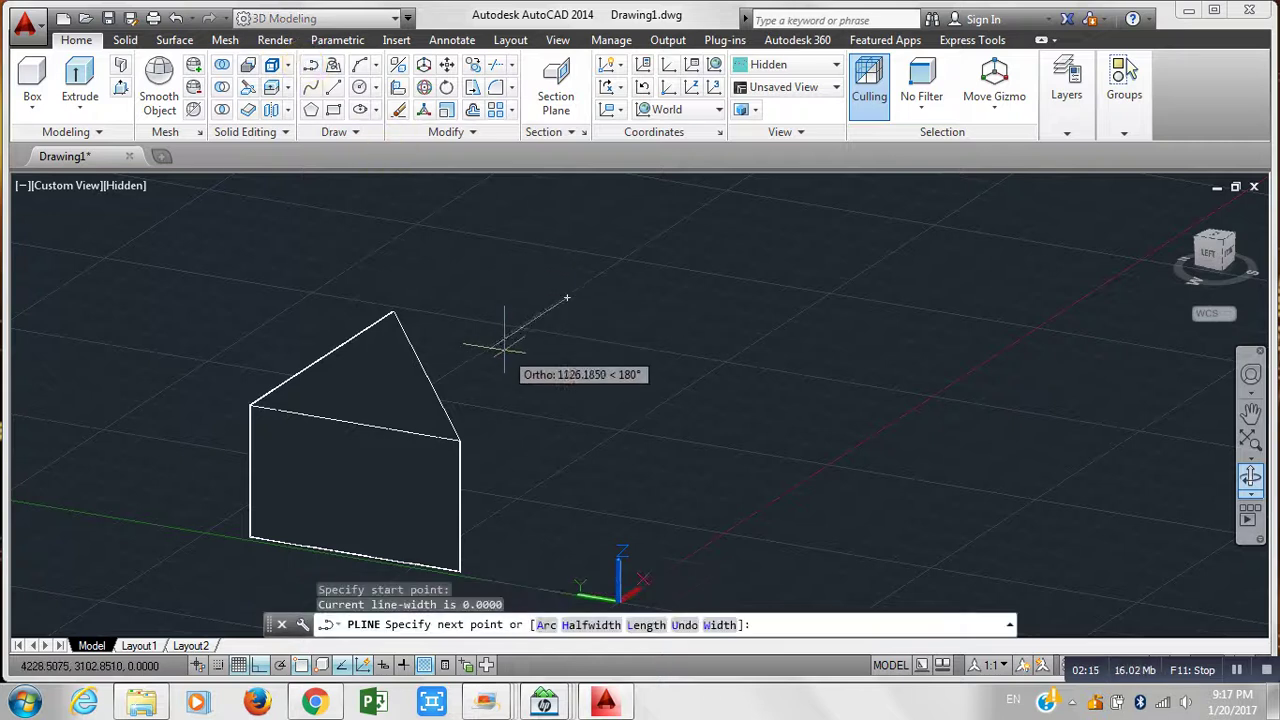
pyautogui.click(491, 348)
pyautogui.click(775, 393)
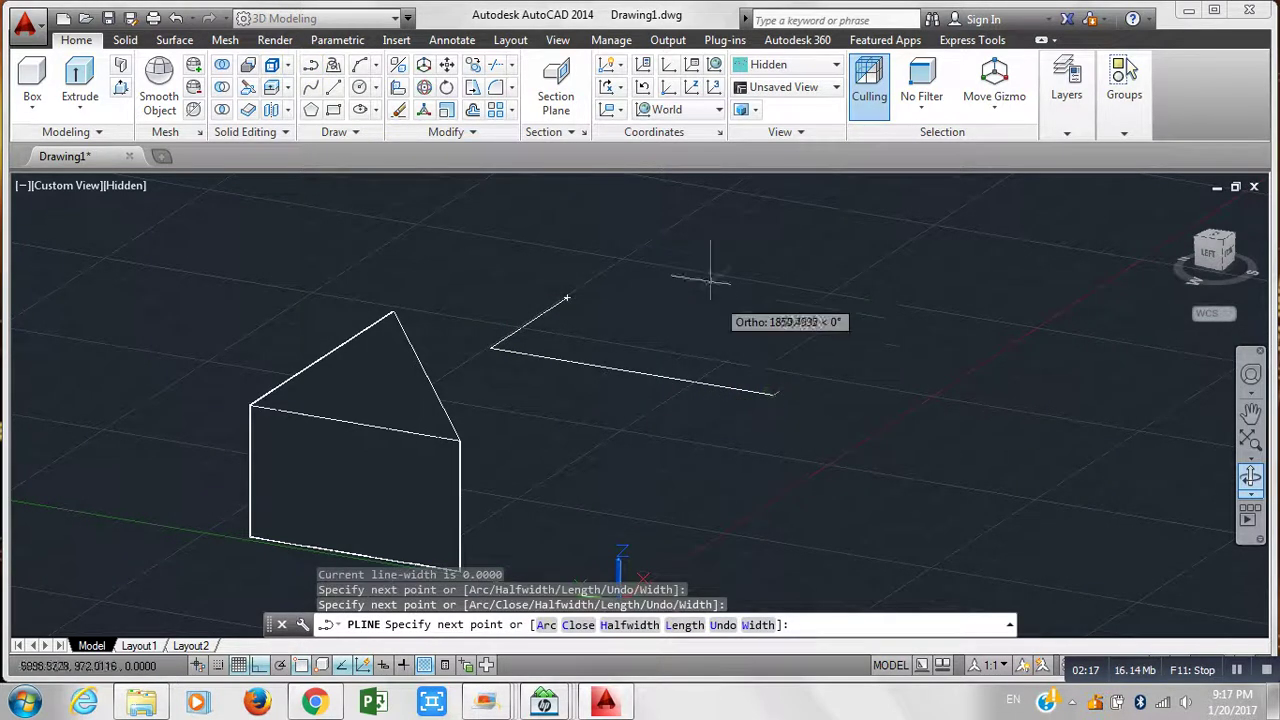
pyautogui.click(566, 298)
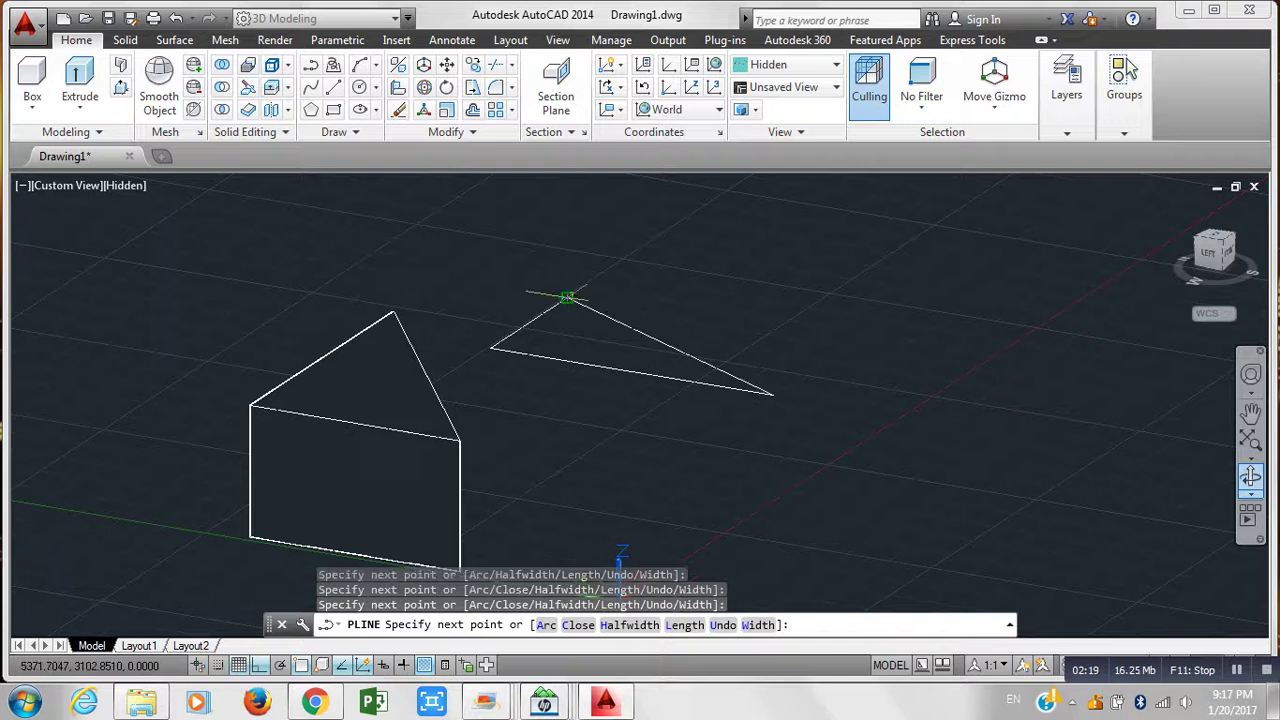
pyautogui.press('Return')
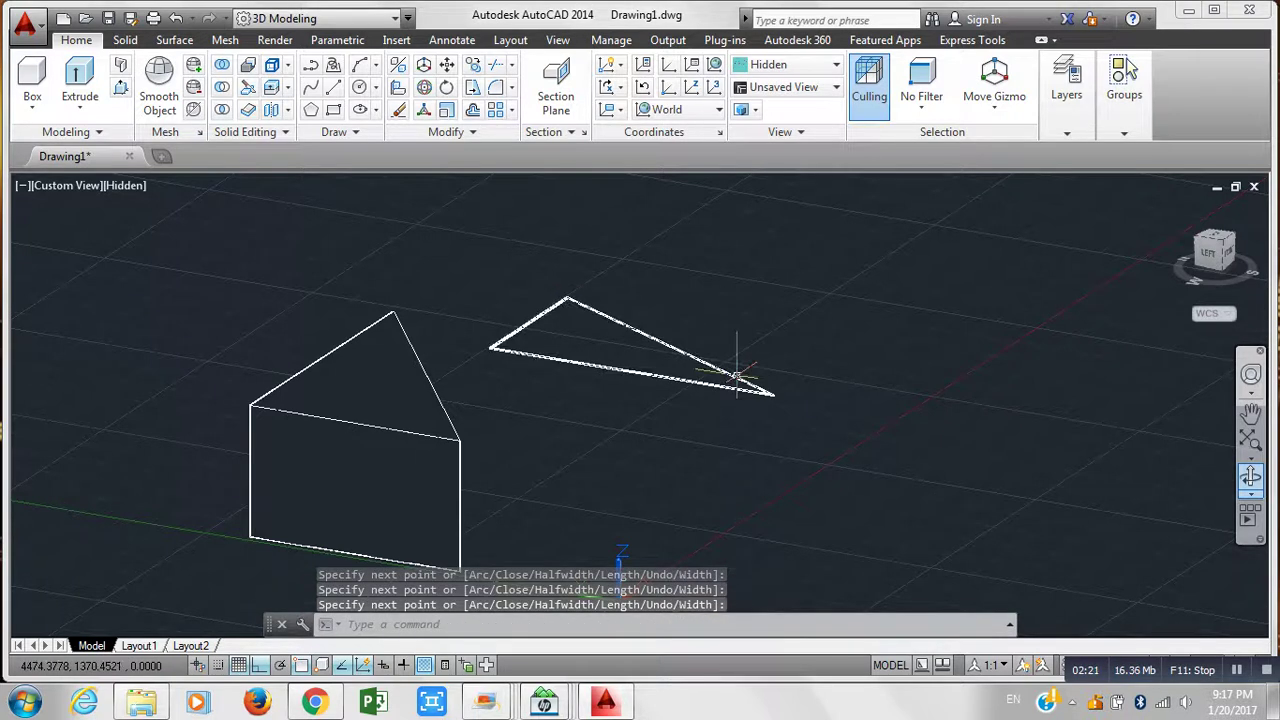
# Extrude the polyline triangle upward into a second prism about 621 units high
pyautogui.write('EXT')
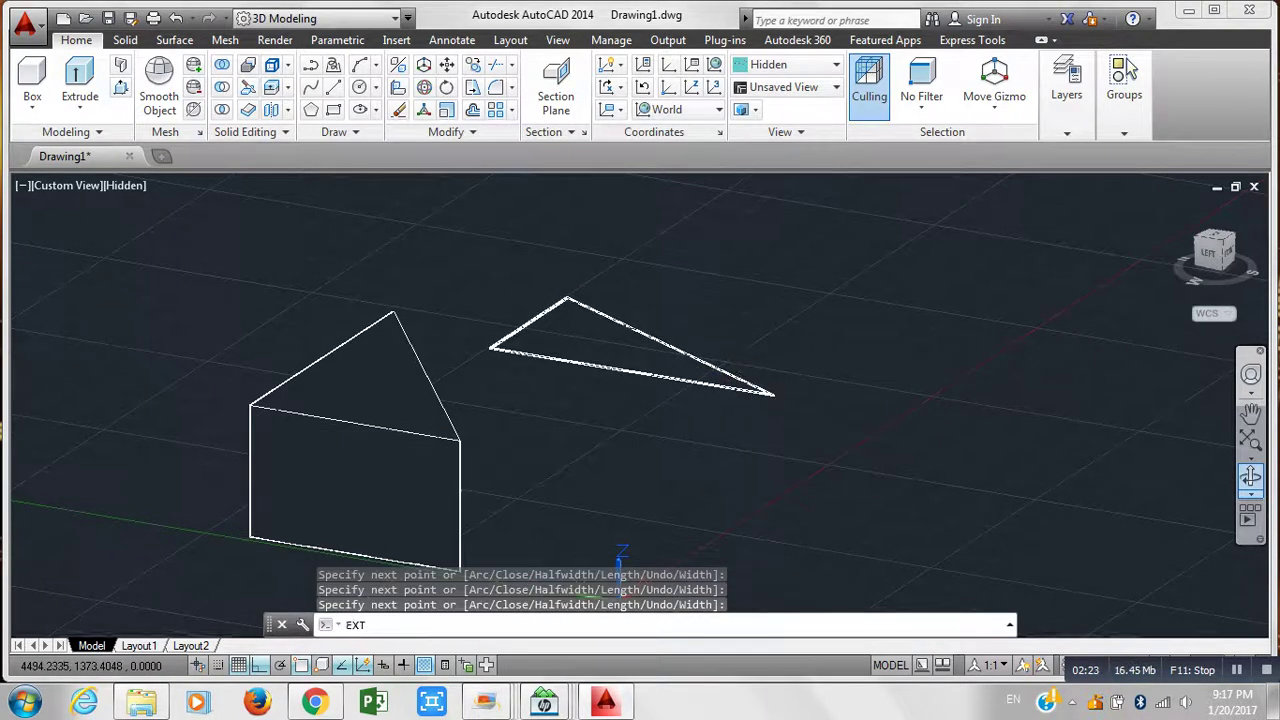
pyautogui.press('Return')
pyautogui.click(610, 321)
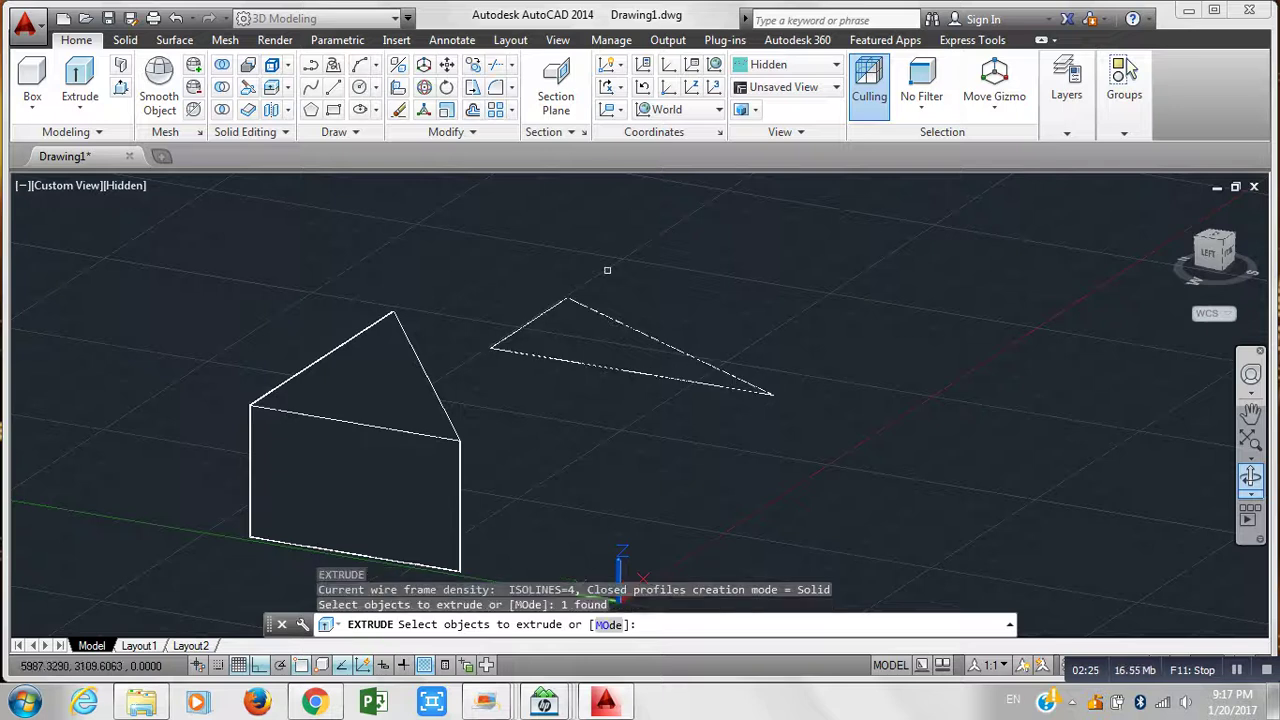
pyautogui.press('Return')
pyautogui.click(731, 386)
pyautogui.moveTo(731, 386); pyautogui.dragTo(824, 409, button='middle')
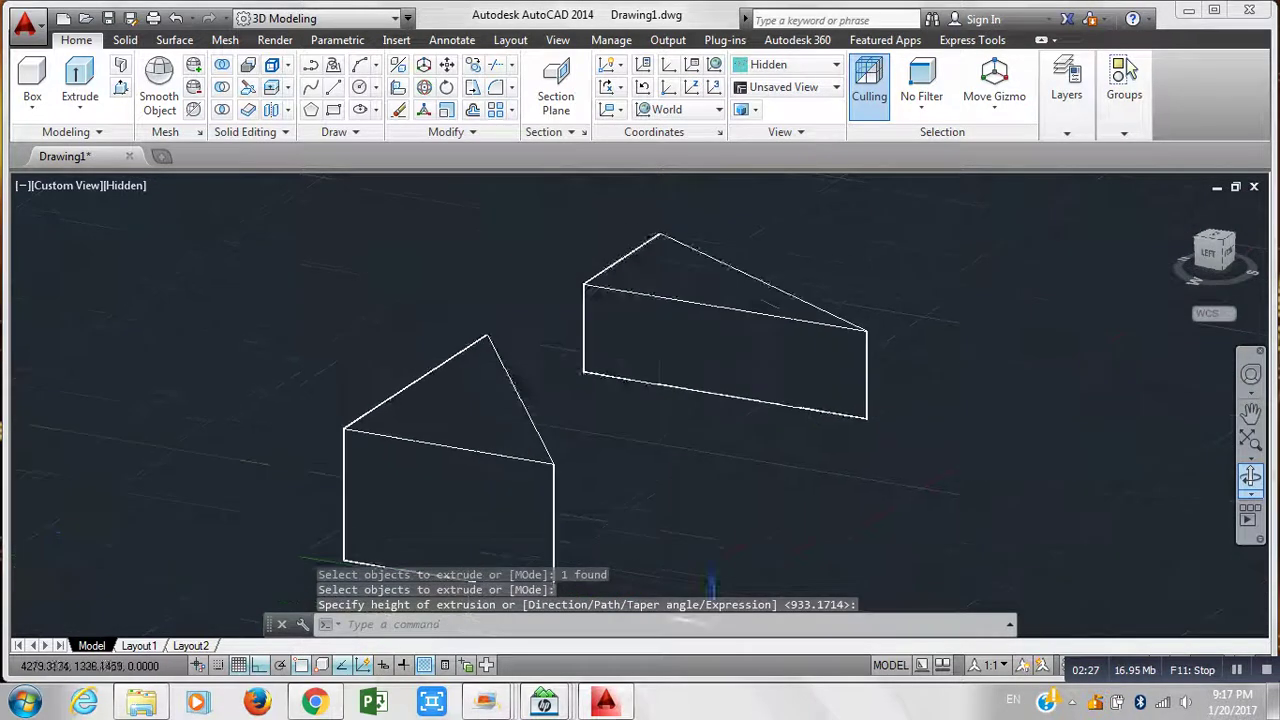
# Erase both triangular prisms to empty the drawing
pyautogui.scroll(-3, 814, 400)
pyautogui.scroll(2, 814, 400)
pyautogui.click(743, 326)
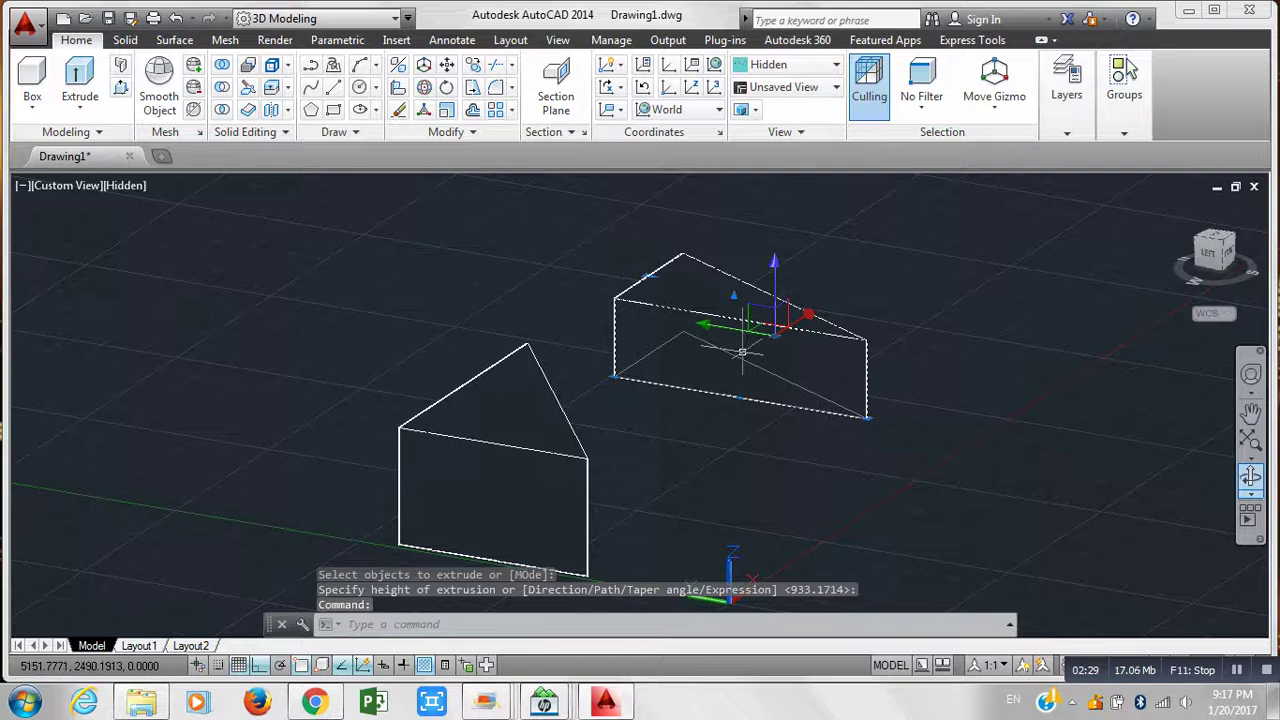
pyautogui.press('Delete')
pyautogui.click(475, 401)
pyautogui.press('Delete')
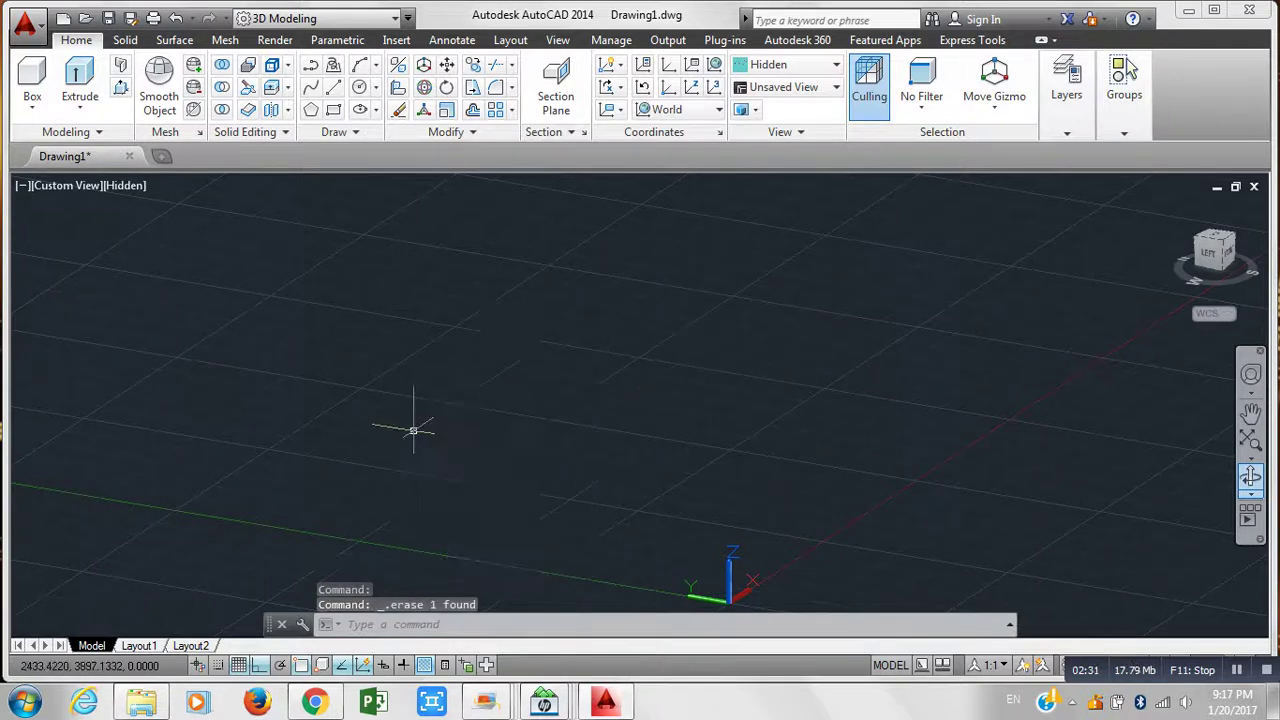
# Draw two concentric circles, the inner one with a radius of about 459 units and a much larger outer one
pyautogui.click(359, 88)
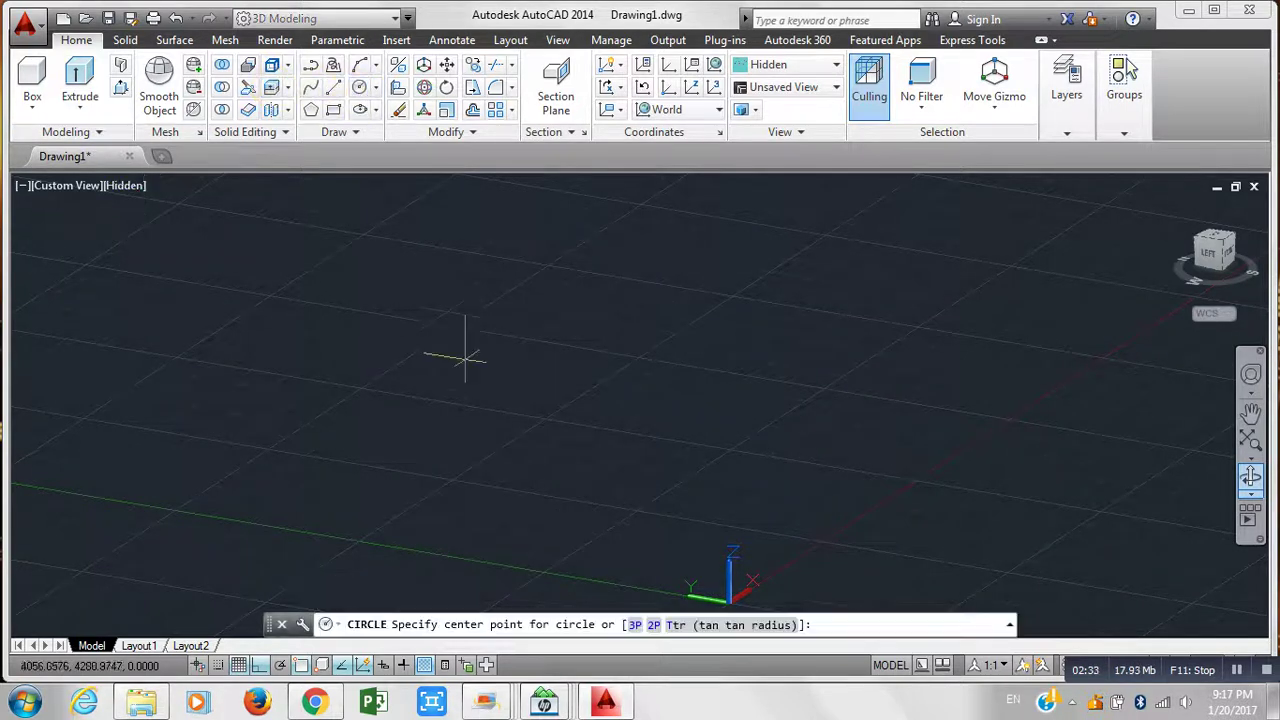
pyautogui.click(472, 376)
pyautogui.click(522, 378)
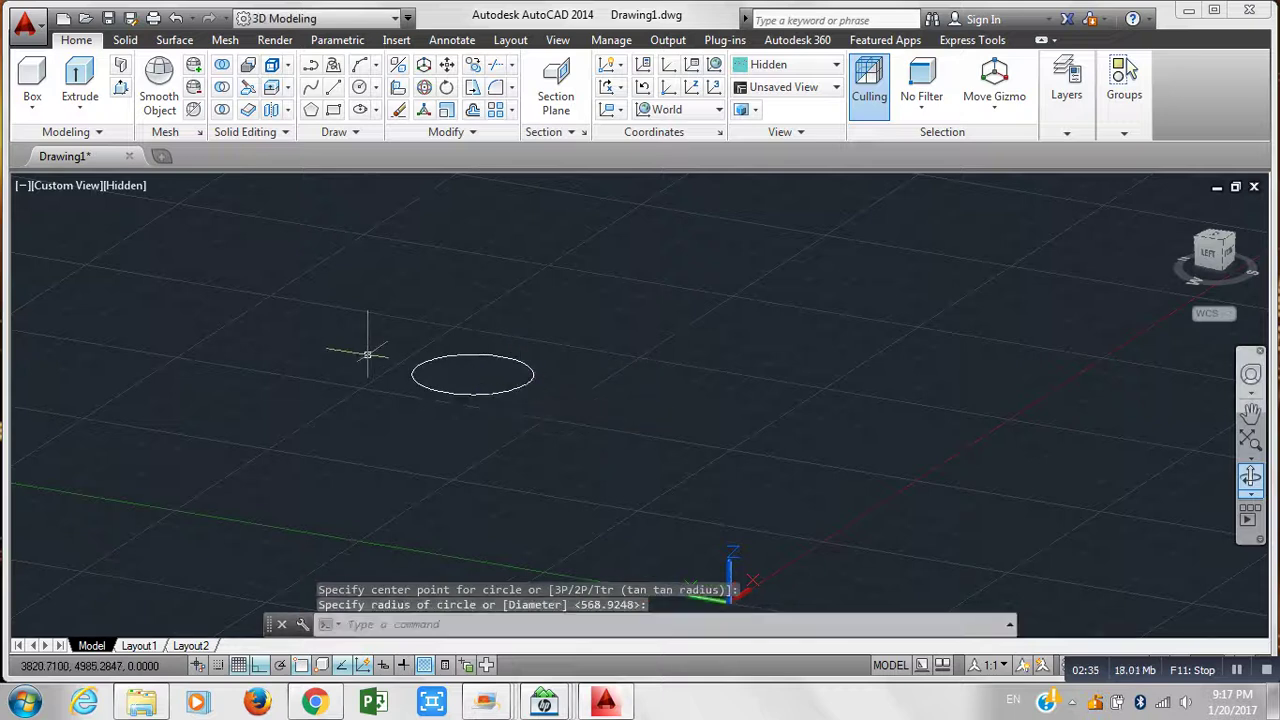
pyautogui.press('Return')
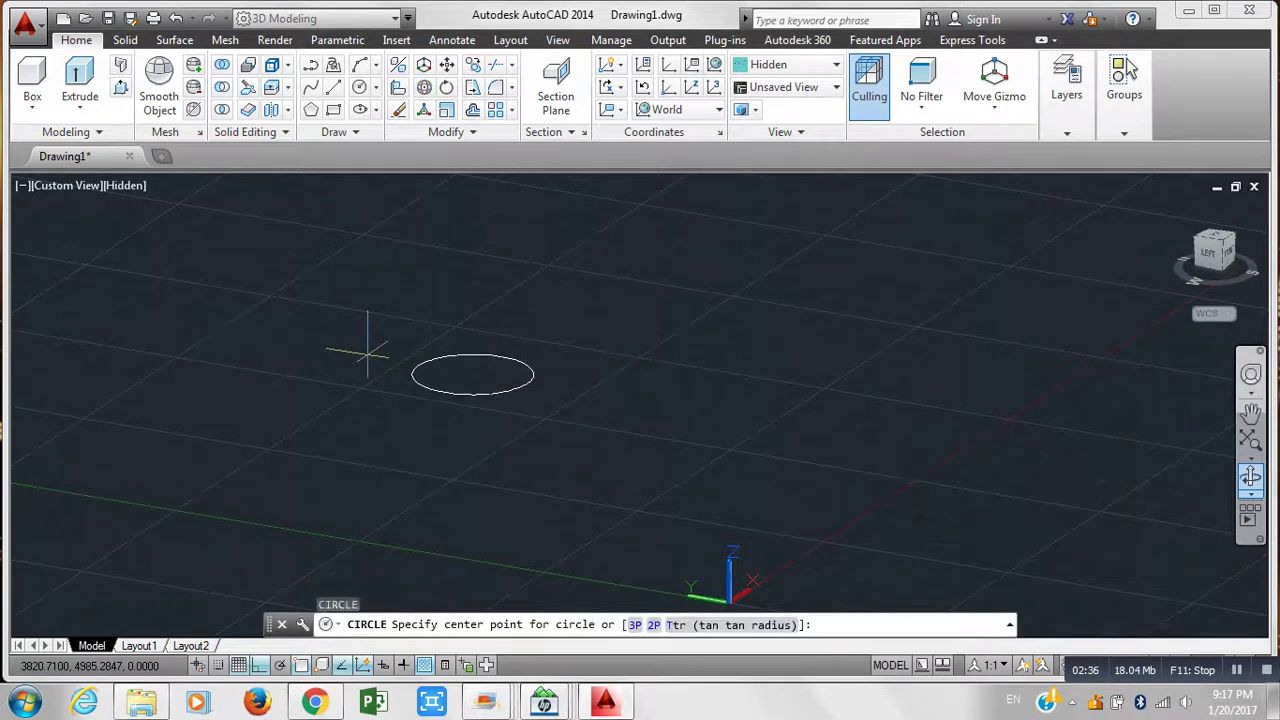
pyautogui.click(472, 374)
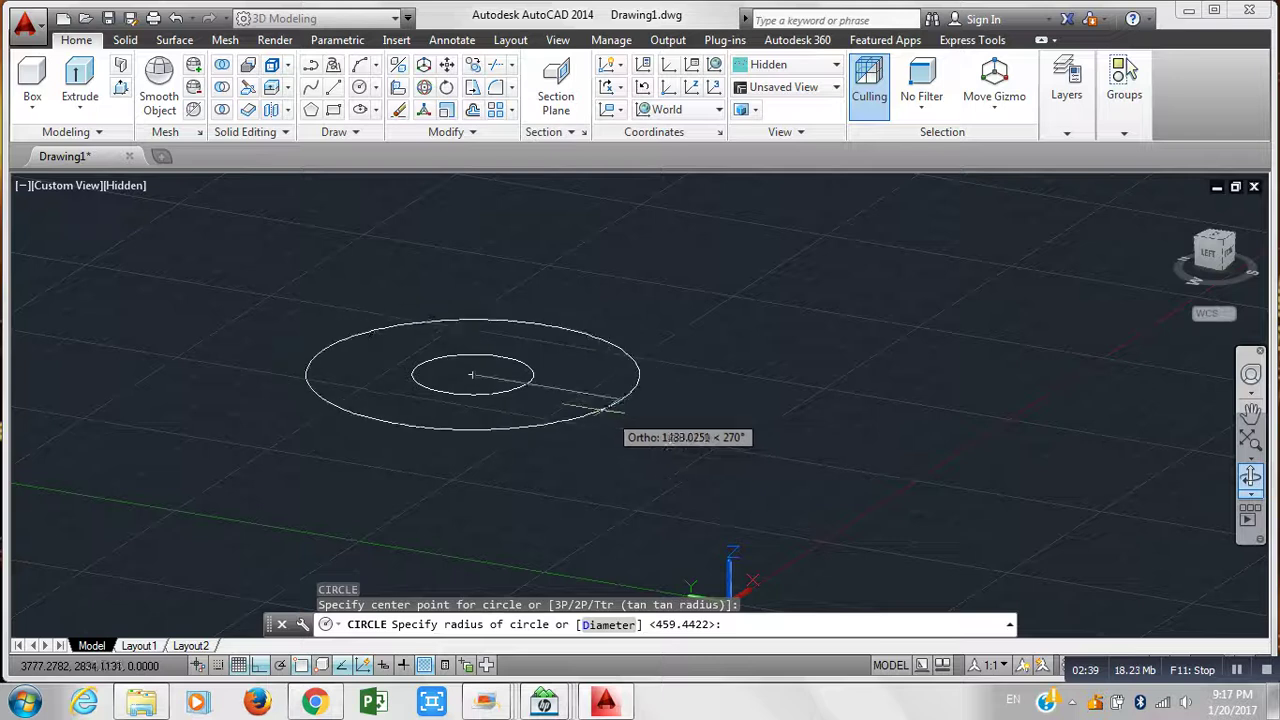
pyautogui.click(606, 402)
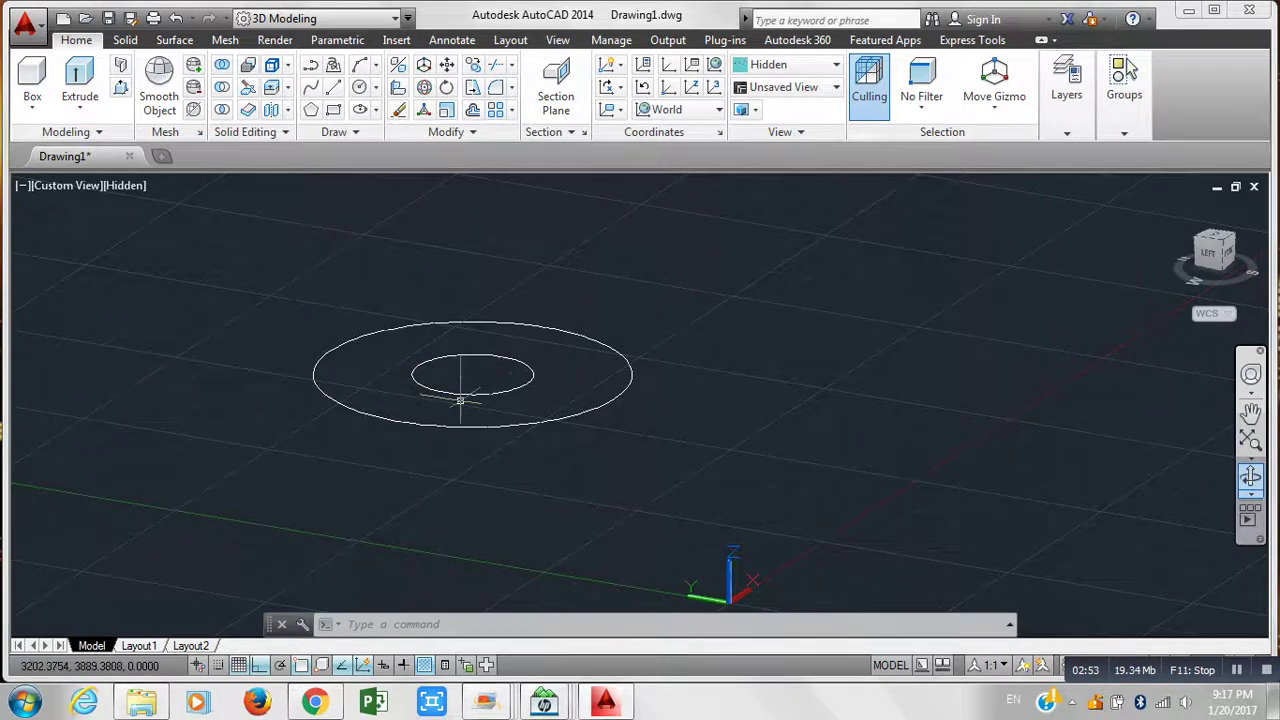
# Extrude only the outer circle upward into a cylinder with a freely picked height
pyautogui.click(80, 78)
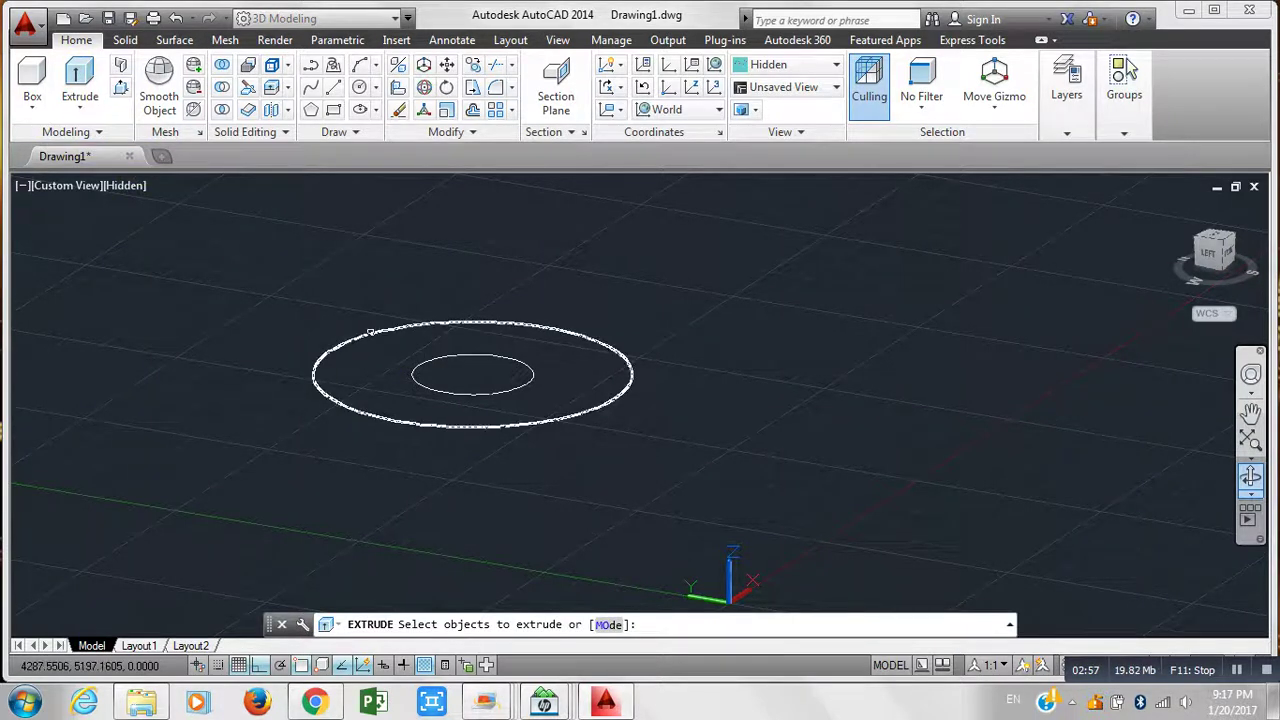
pyautogui.click(366, 334)
pyautogui.press('Return')
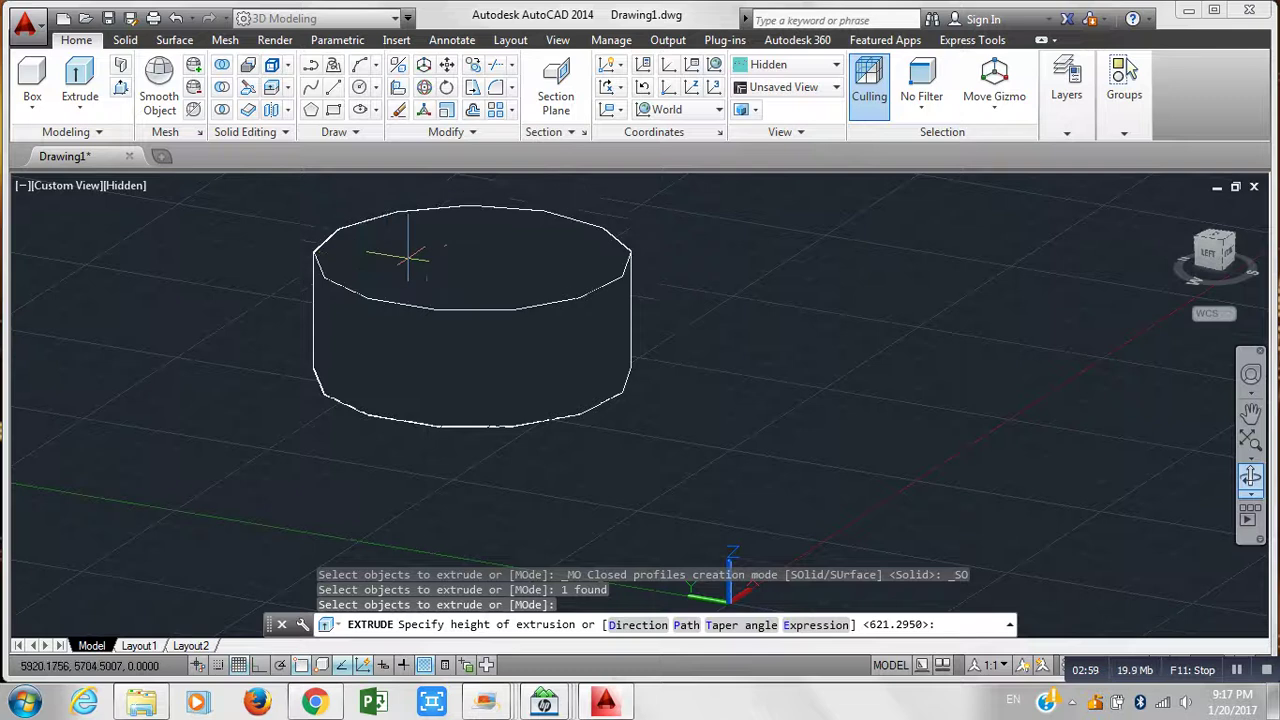
# Erase the extruded cylinder, and undo both the erasure and the extrusion to return to the two flat circles
pyautogui.click(430, 309)
pyautogui.press('Delete')
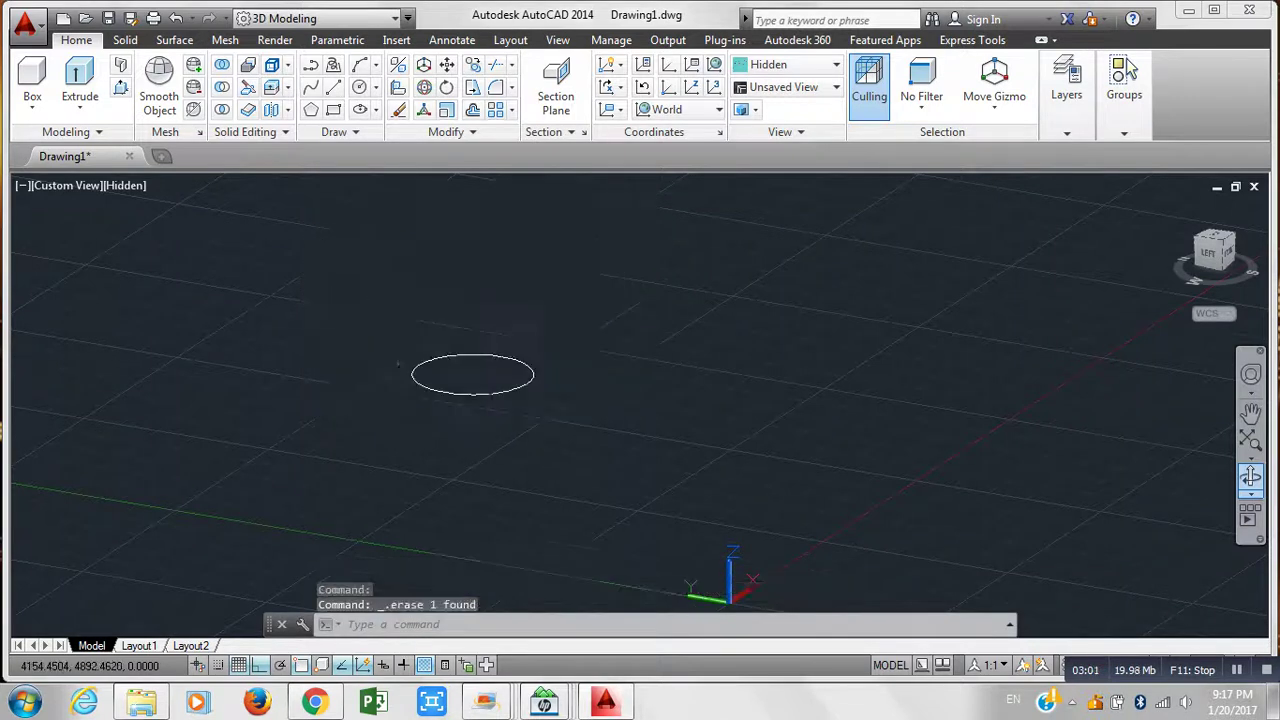
pyautogui.hotkey('ctrl', 'z')
pyautogui.hotkey('ctrl', 'z')
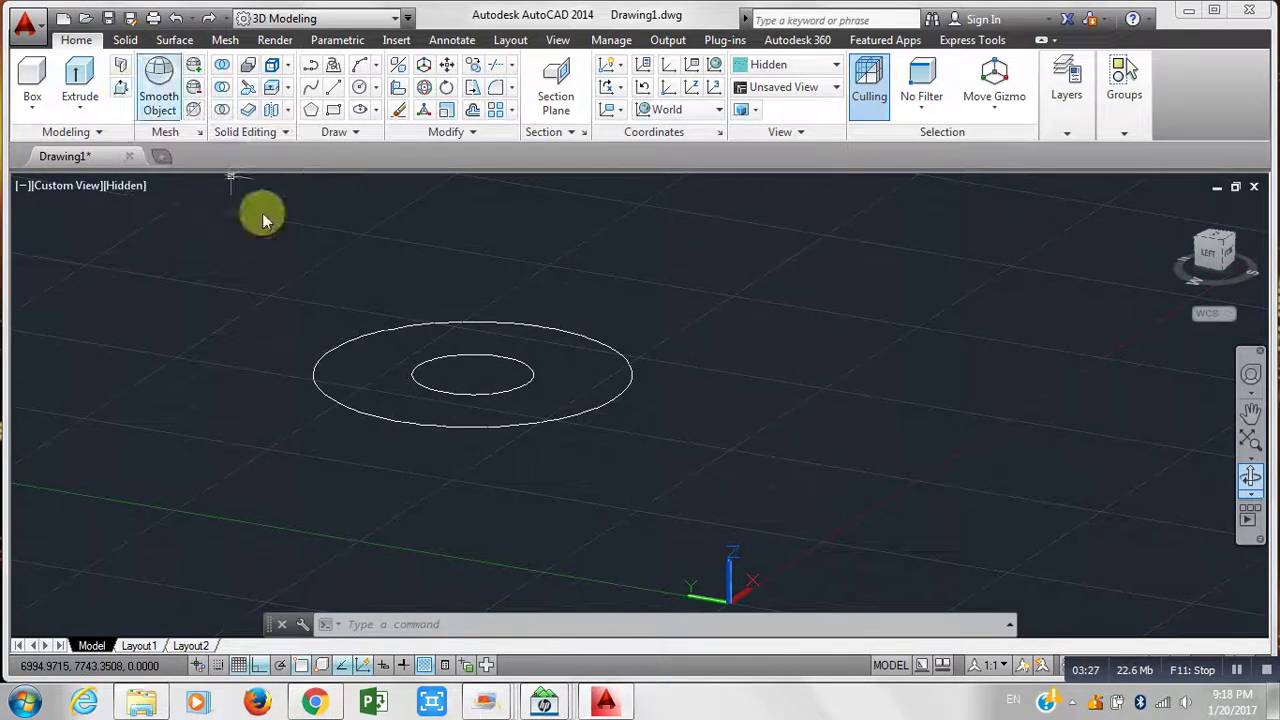
# Erase the inner circle and the outer circle
pyautogui.click(471, 353)
pyautogui.press('Delete')
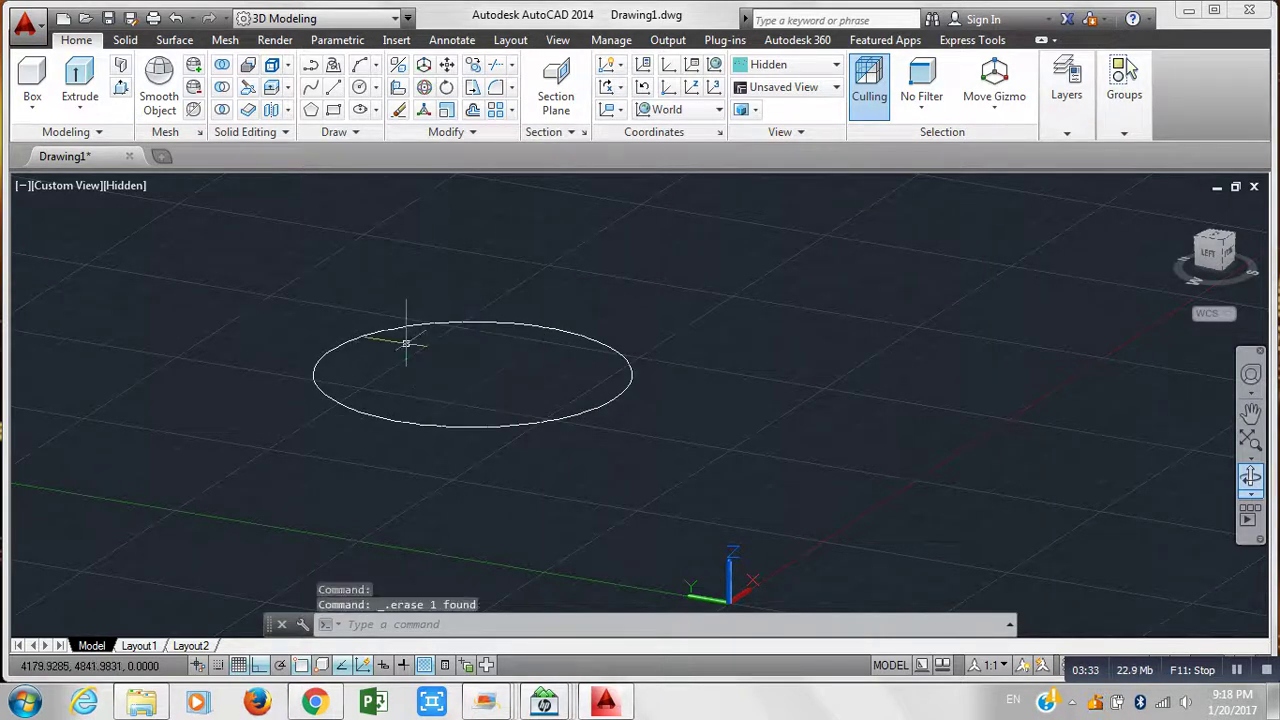
pyautogui.click(492, 467)
pyautogui.click(383, 345)
pyautogui.press('Delete')
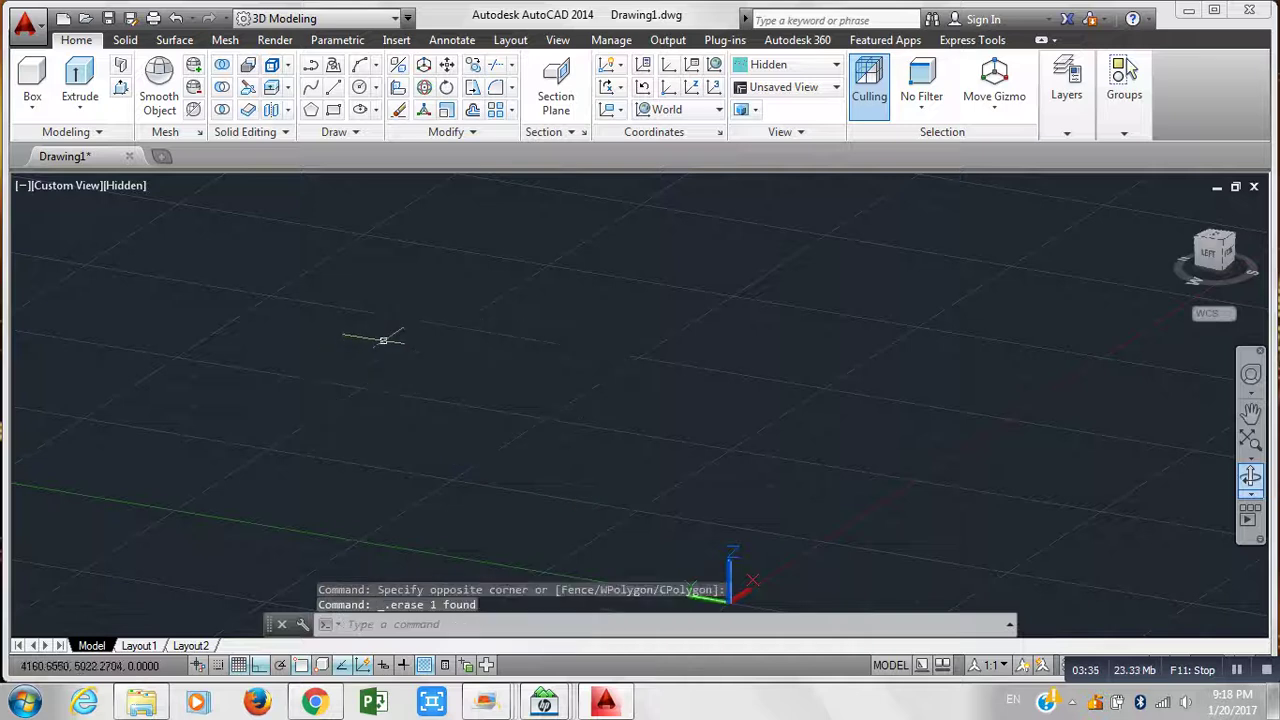
# Draw a new triangle from three separate lines in the empty drawing, ending at its starting point
pyautogui.click(331, 87)
pyautogui.click(386, 294)
pyautogui.click(277, 372)
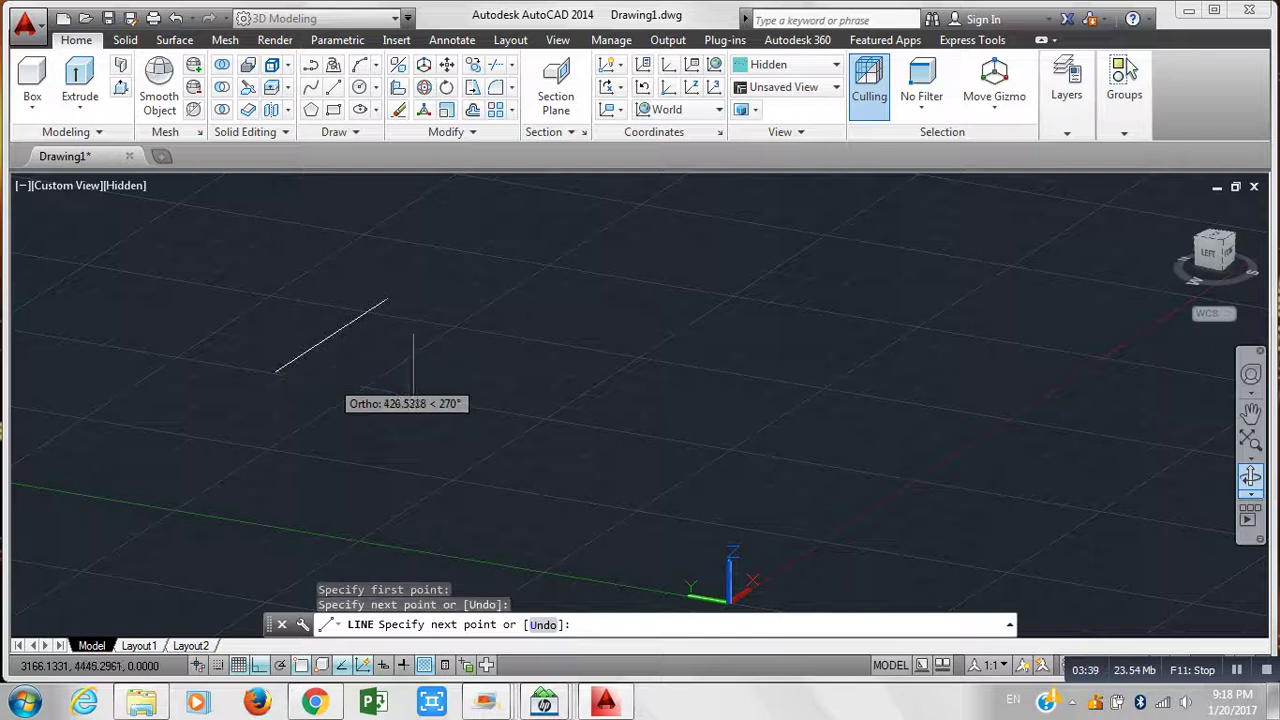
pyautogui.click(569, 420)
pyautogui.click(386, 295)
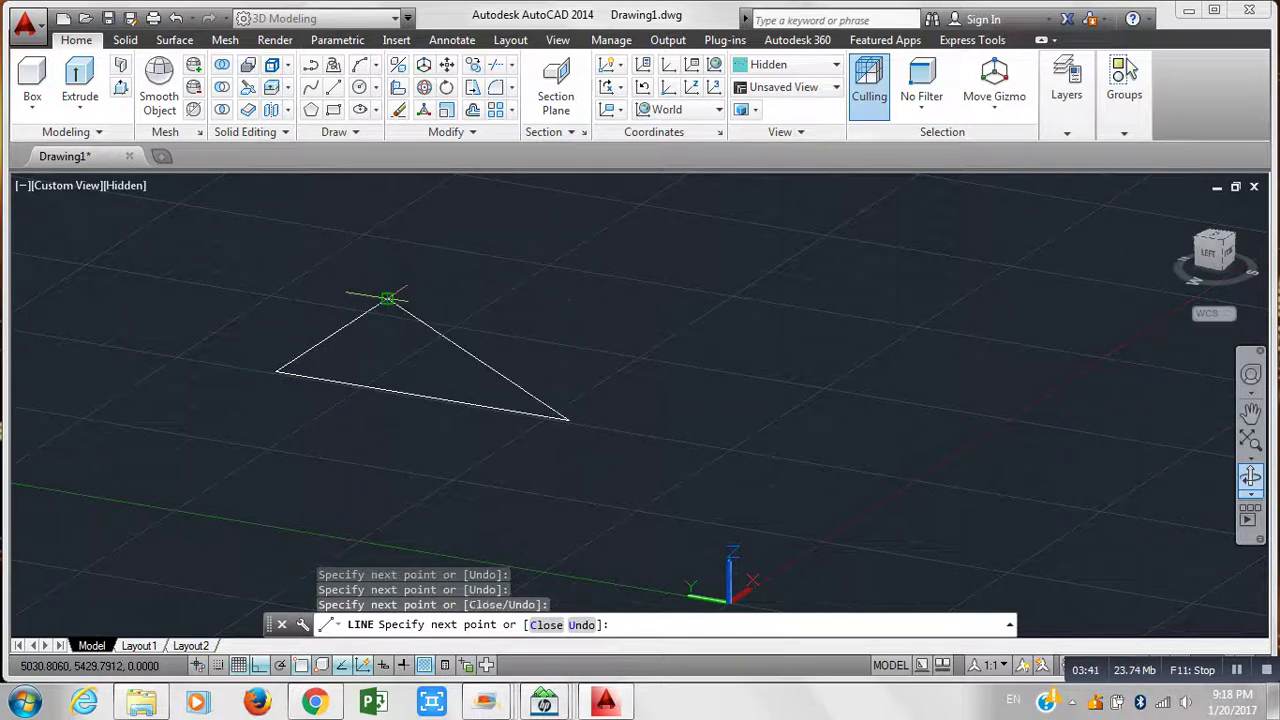
pyautogui.press('Return')
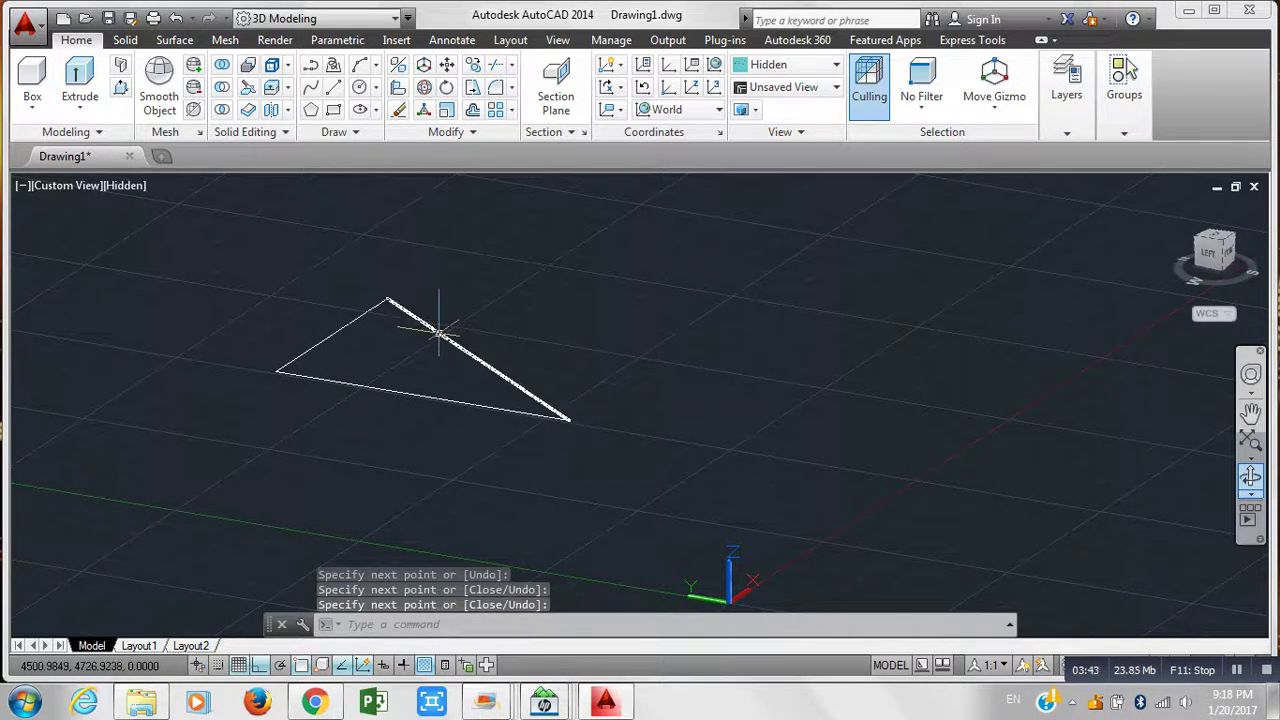
# Join the triangle's three separate lines into one polyline
pyautogui.click(535, 505)
pyautogui.click(223, 263)
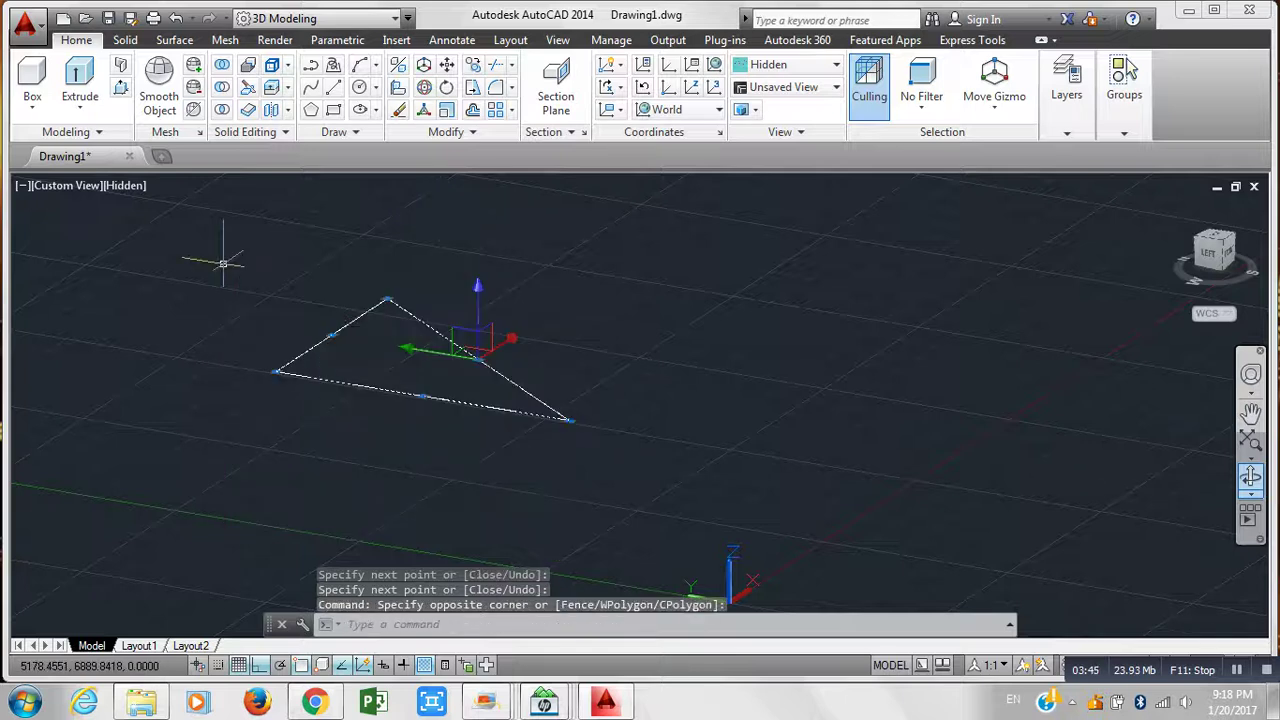
pyautogui.write('j')
pyautogui.press('Return')
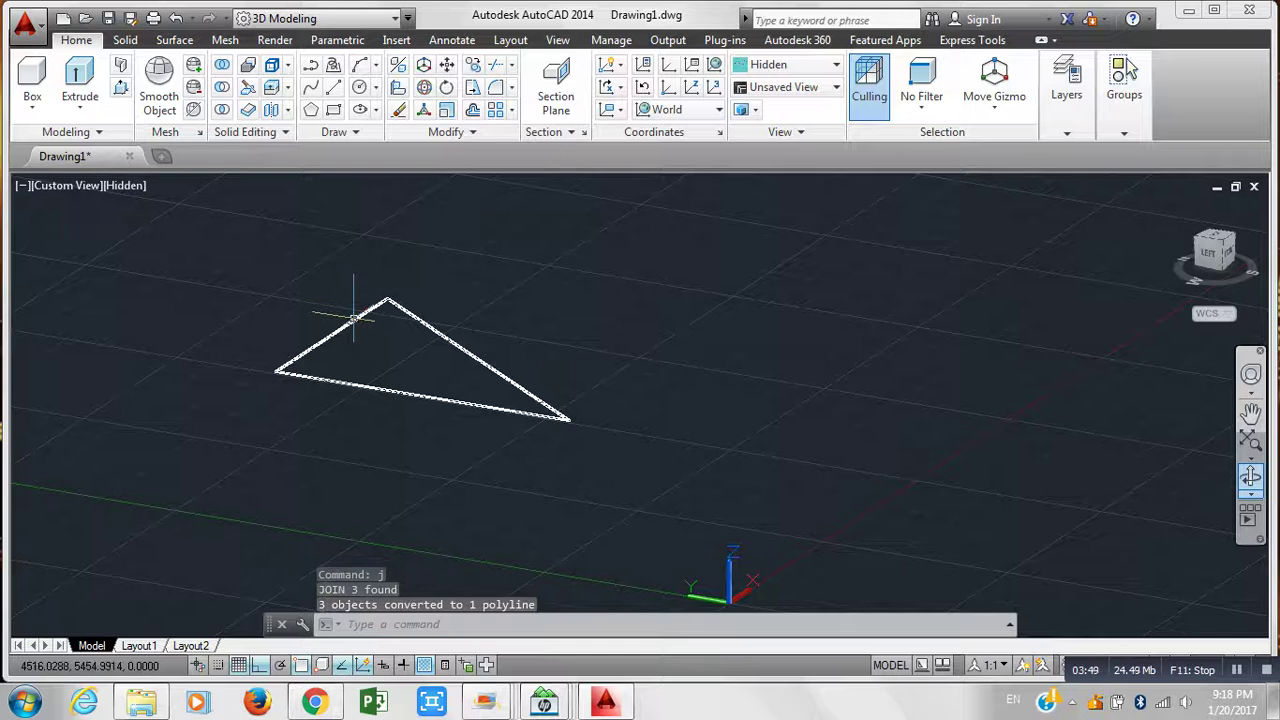
# Extrude the joined triangle upward to a freely picked height
pyautogui.click(80, 80)
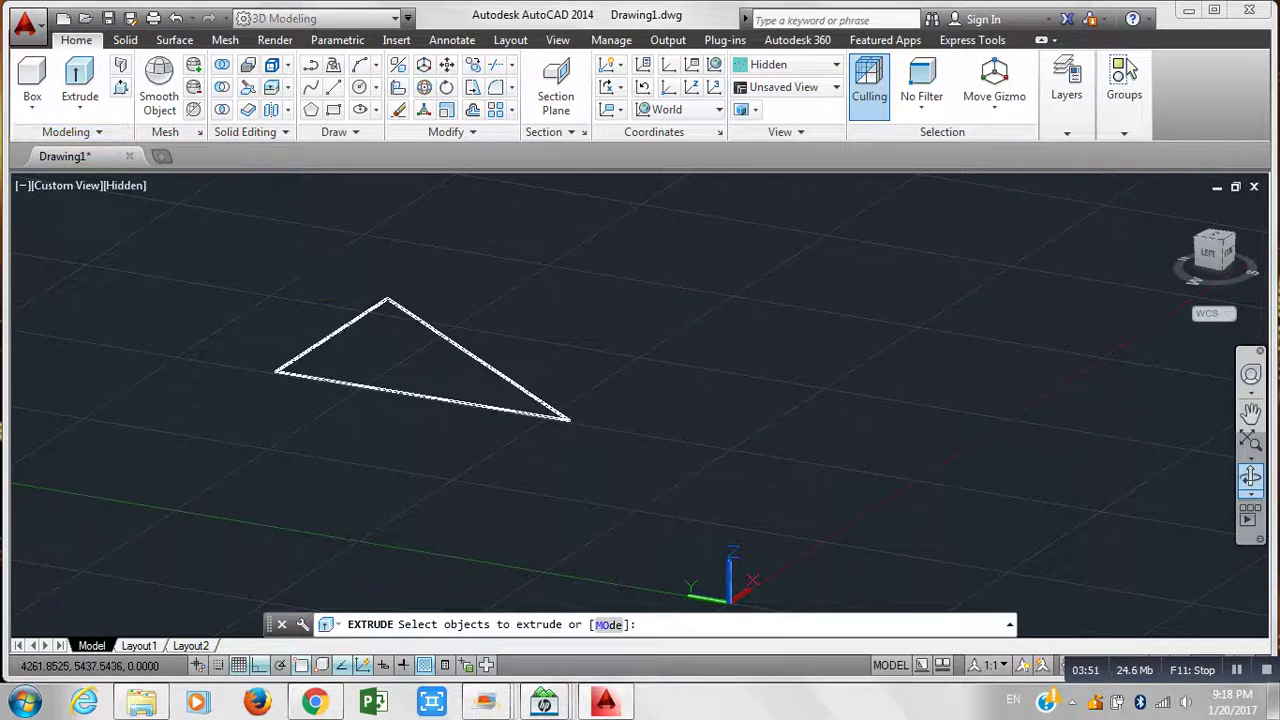
pyautogui.click(330, 336)
pyautogui.press('Return')
pyautogui.click(556, 310)
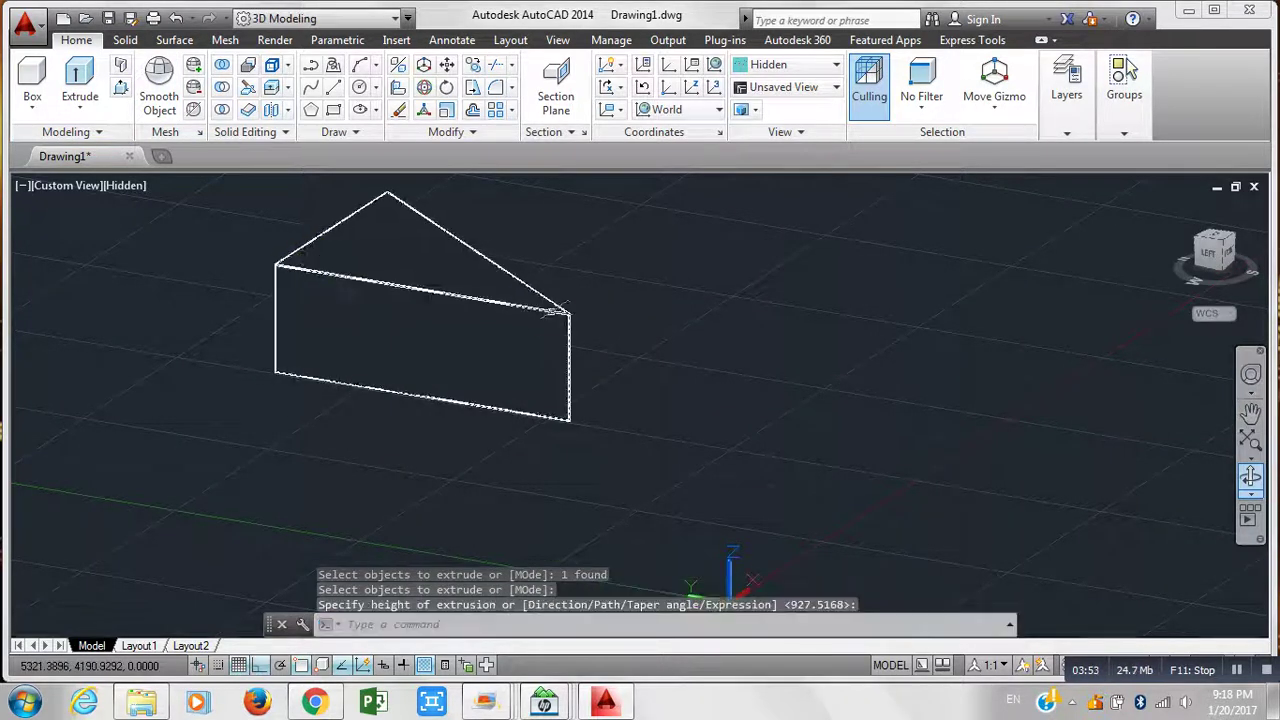
pyautogui.moveTo(556, 310); pyautogui.dragTo(694, 337, button='middle')
# Erase the extruded triangular prism
pyautogui.click(706, 366)
pyautogui.press('Return')
pyautogui.press('Return')
pyautogui.click(563, 316)
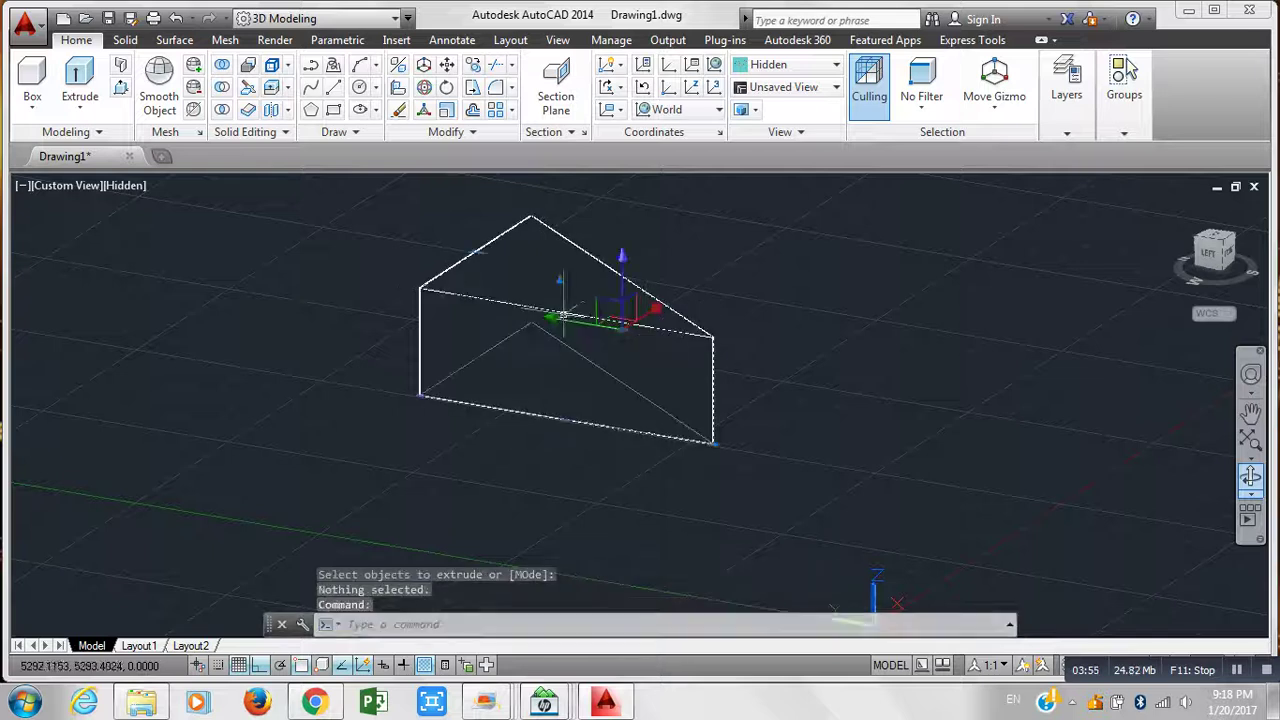
pyautogui.press('Delete')
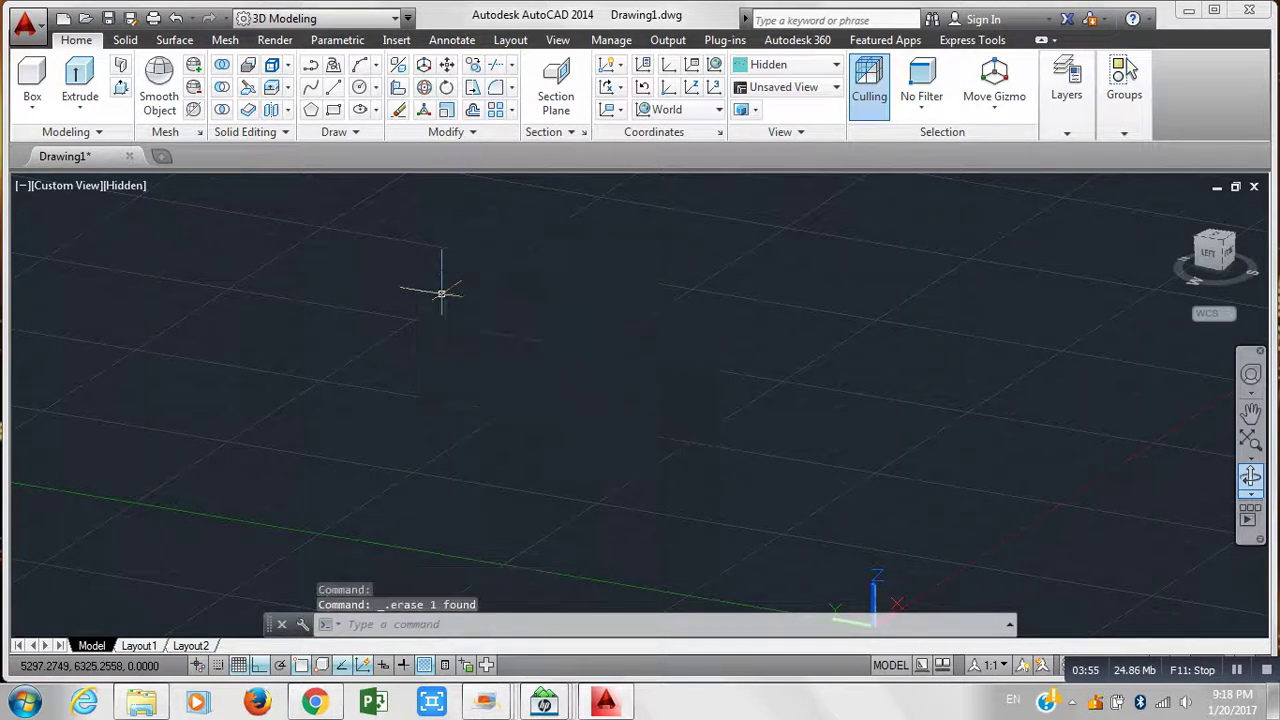
# Draw an upright triangle from three lines, with a vertical edge about 808 units high and a horizontal edge about 1400 units long
pyautogui.click(330, 92)
pyautogui.click(449, 340)
pyautogui.click(449, 240)
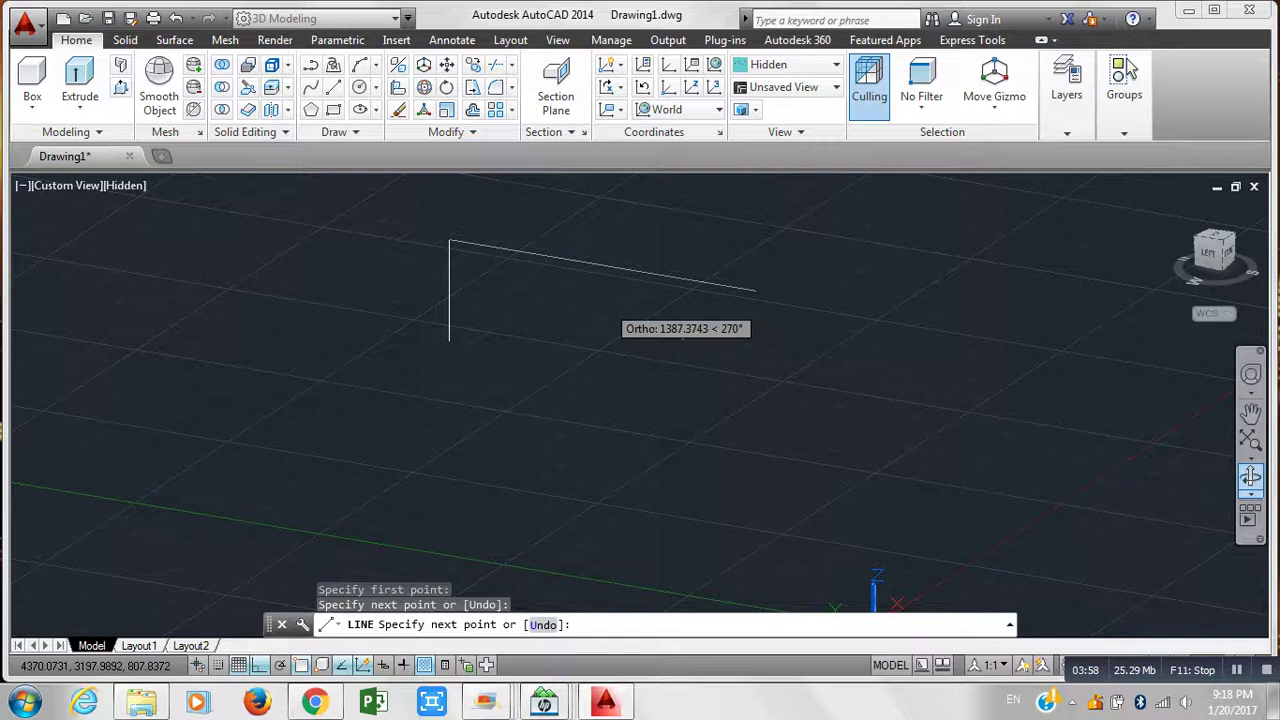
pyautogui.click(733, 315)
pyautogui.click(449, 338)
pyautogui.press('Return')
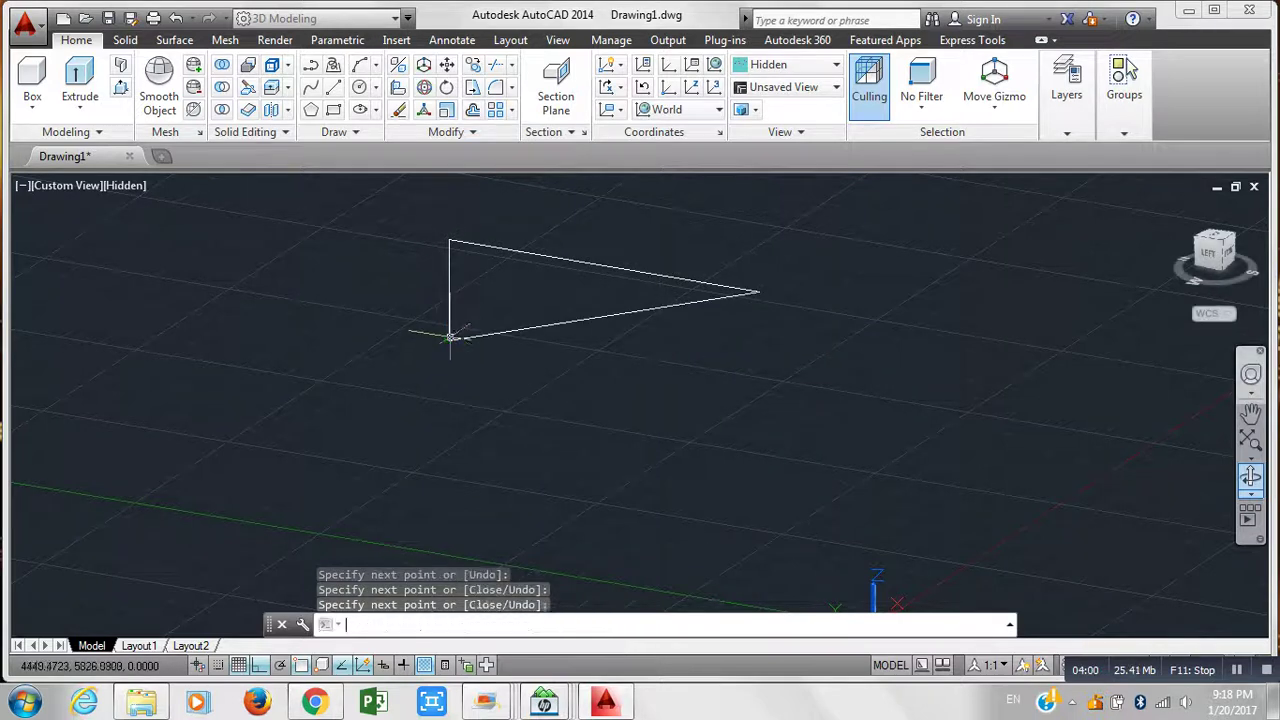
# Join the three lines of the upright triangle into a single 3D polyline
pyautogui.click(598, 356)
pyautogui.click(318, 208)
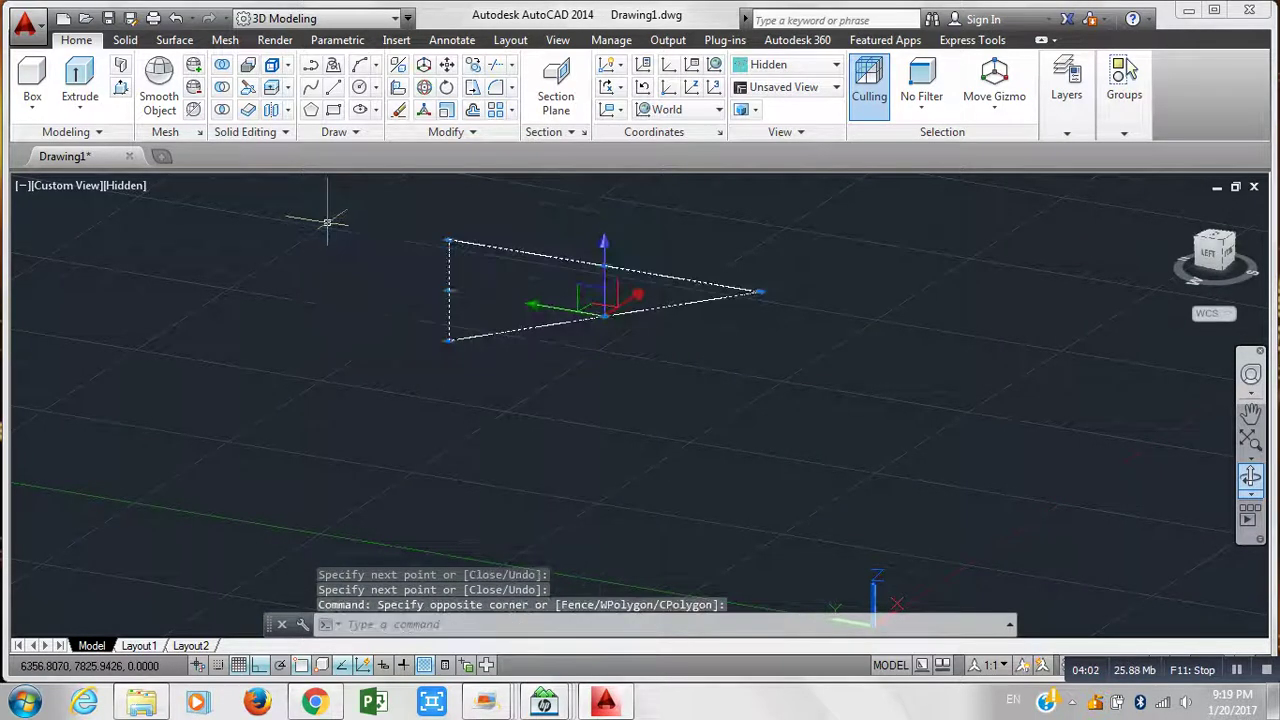
pyautogui.write('J')
pyautogui.press('Return')
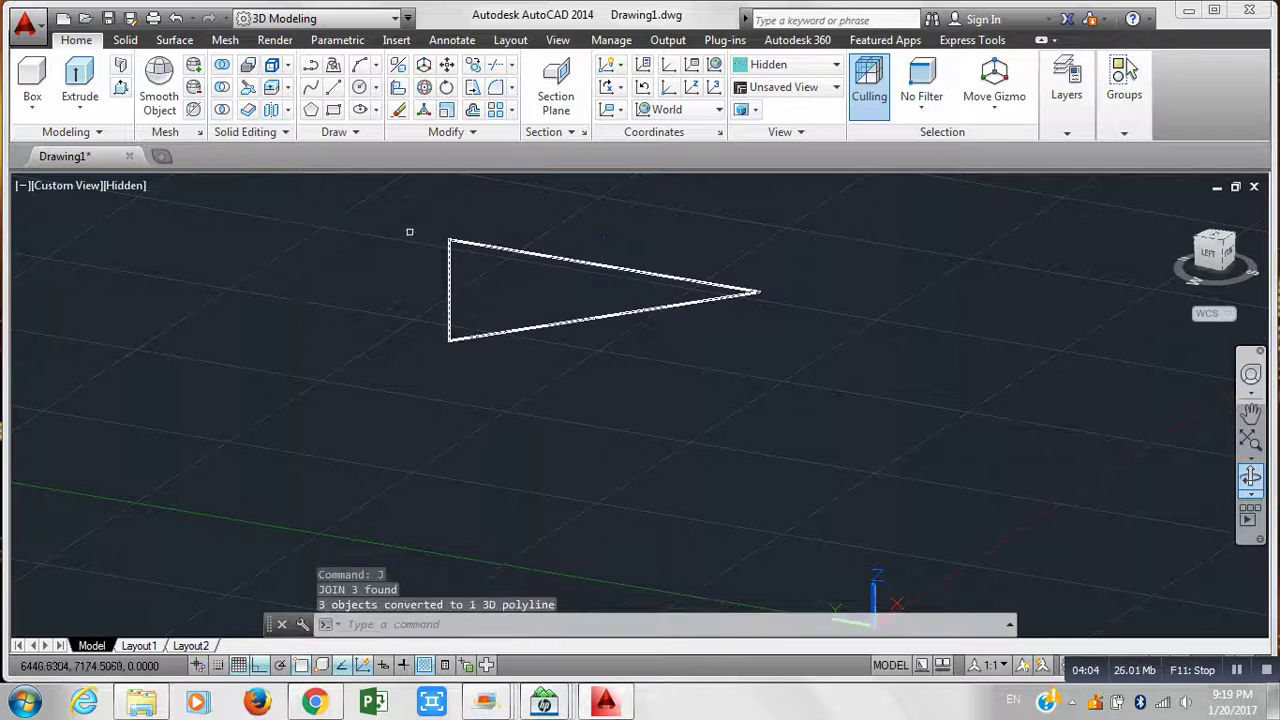
# Extrude the upright triangle horizontally to a freely picked depth, and erase the extruded object
pyautogui.click(80, 82)
pyautogui.click(449, 300)
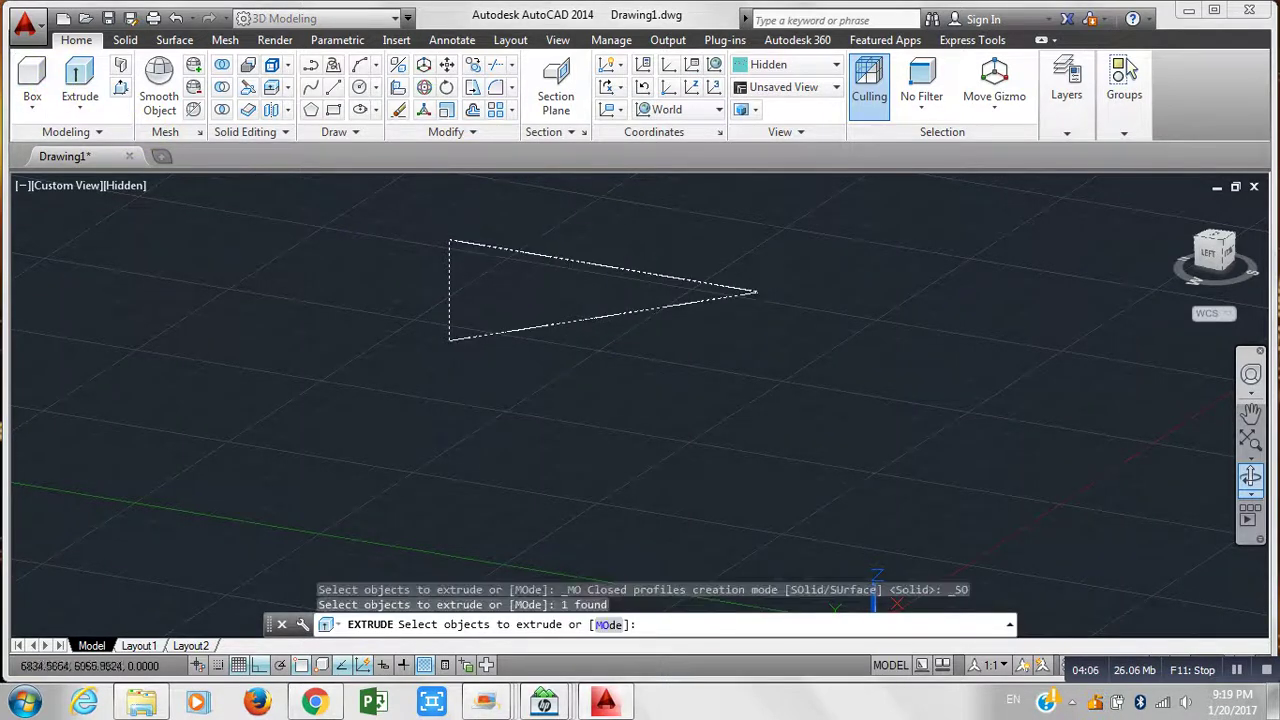
pyautogui.press('Return')
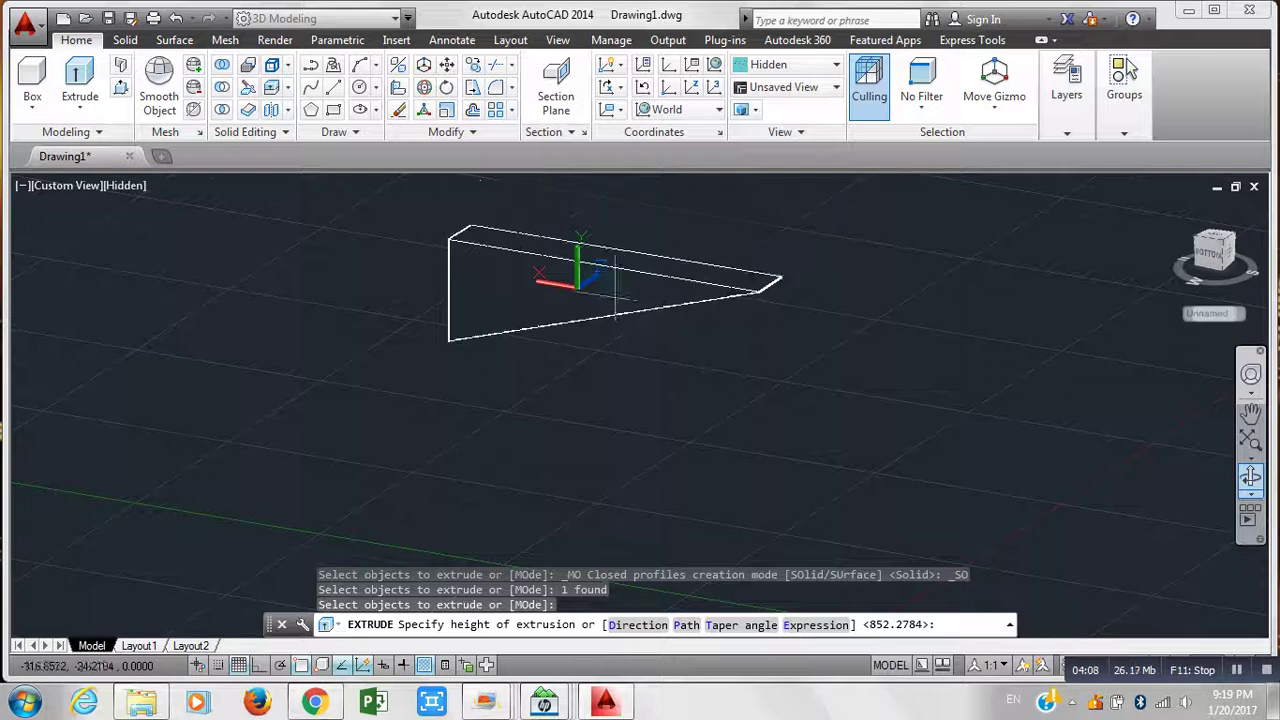
pyautogui.click(815, 349)
pyautogui.moveTo(815, 349); pyautogui.dragTo(729, 457, button='middle')
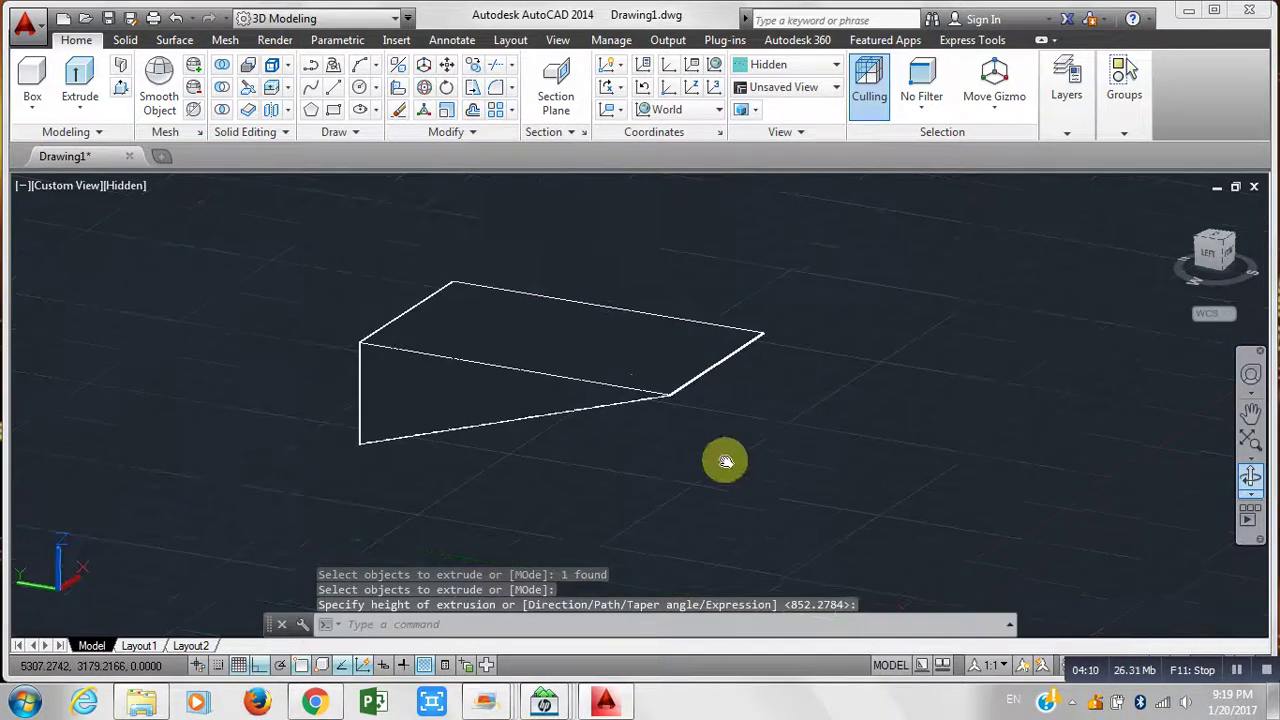
pyautogui.click(509, 295)
pyautogui.press('Delete')
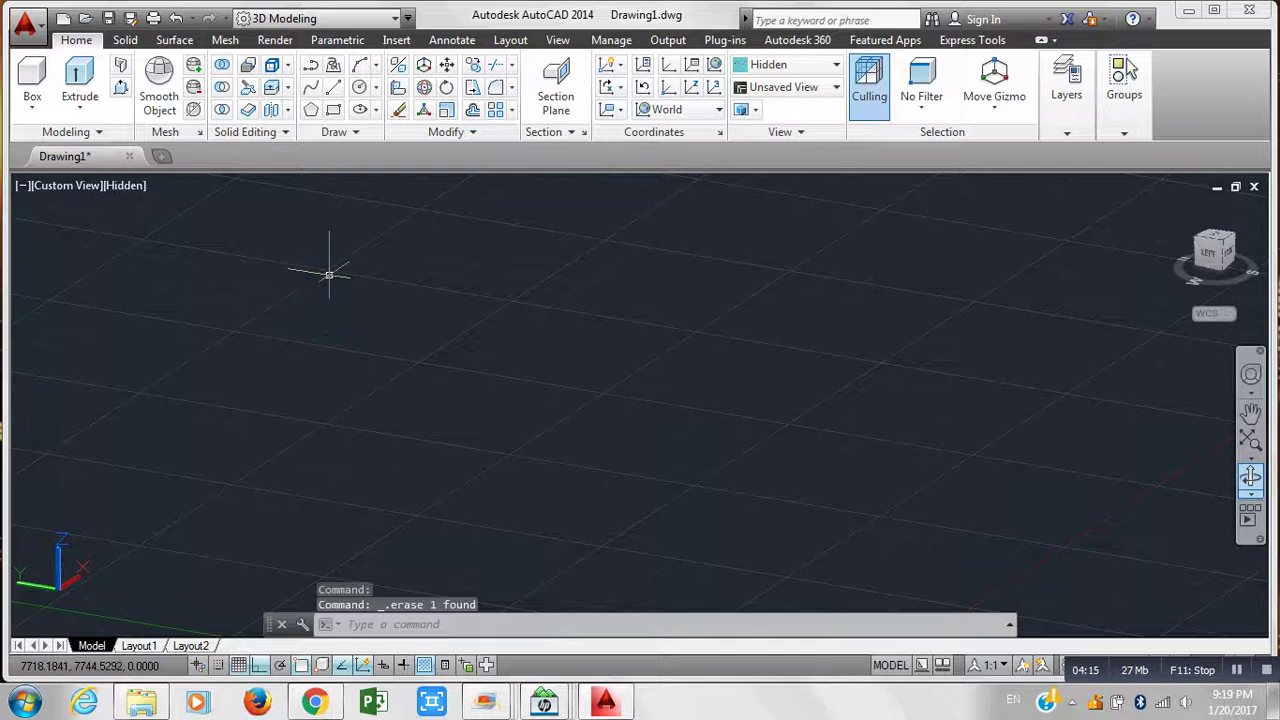
pyautogui.click(79, 100)
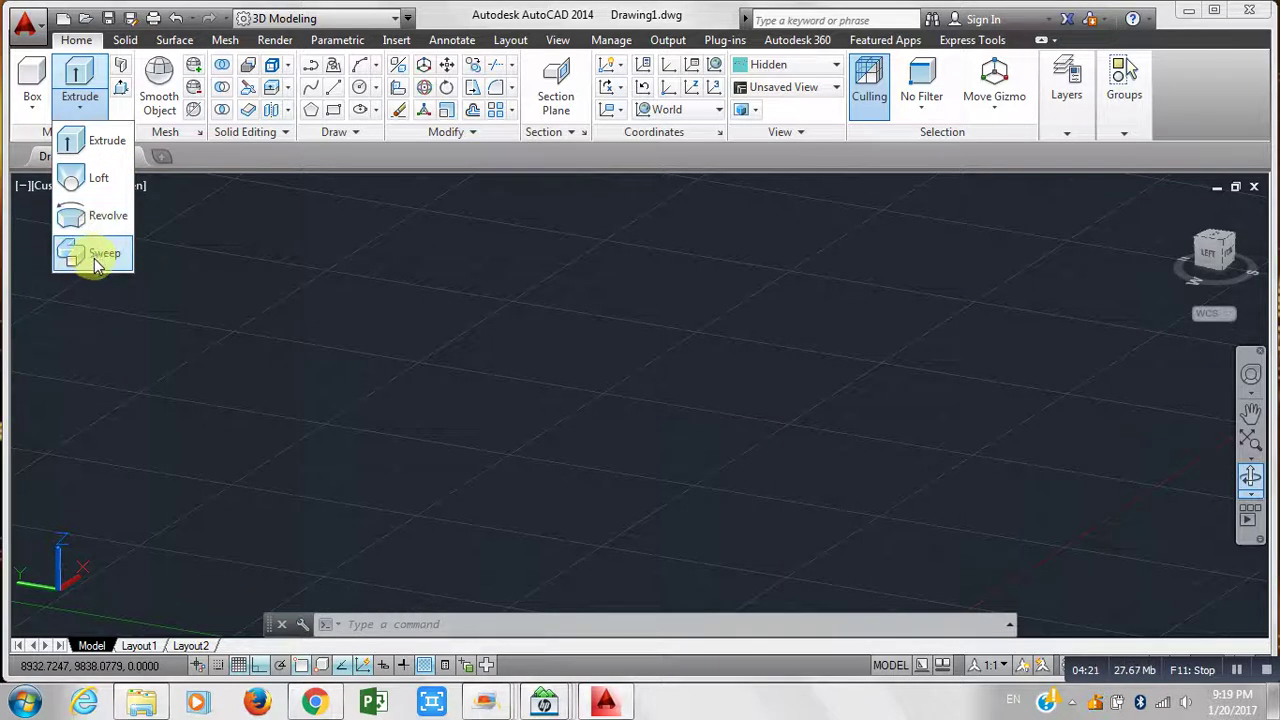
pyautogui.click(86, 100)
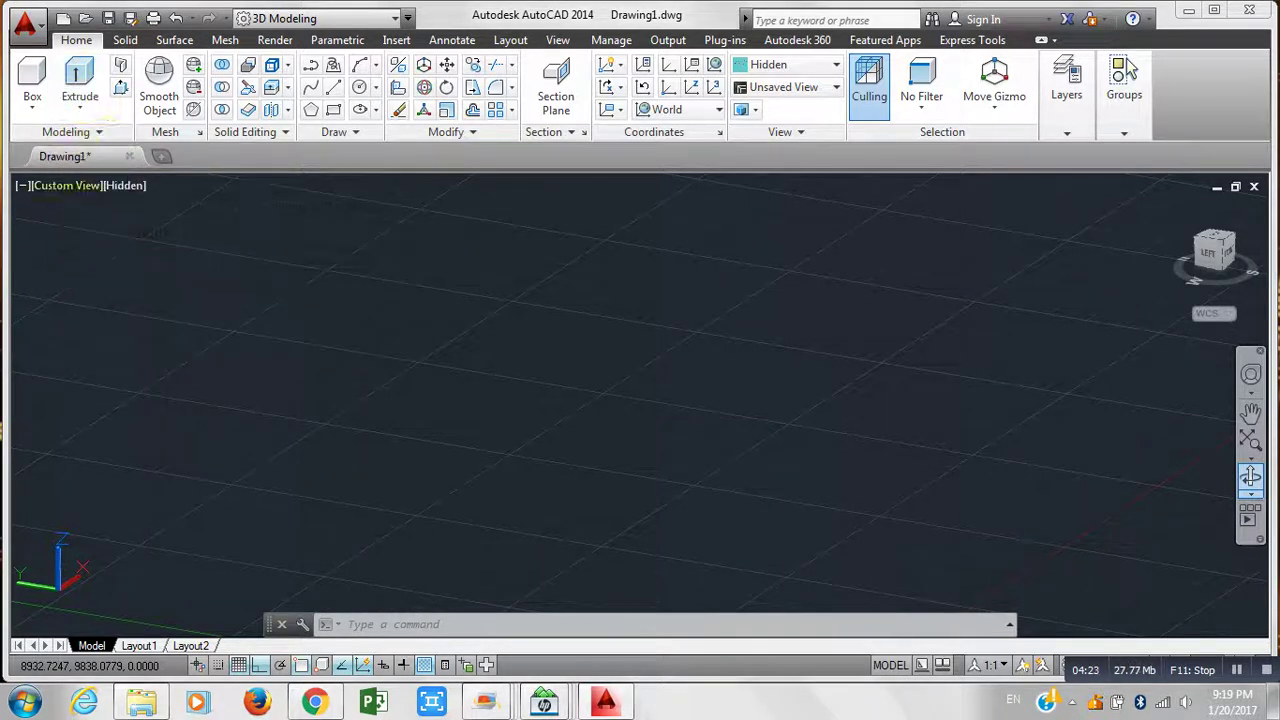
pyautogui.click(80, 100)
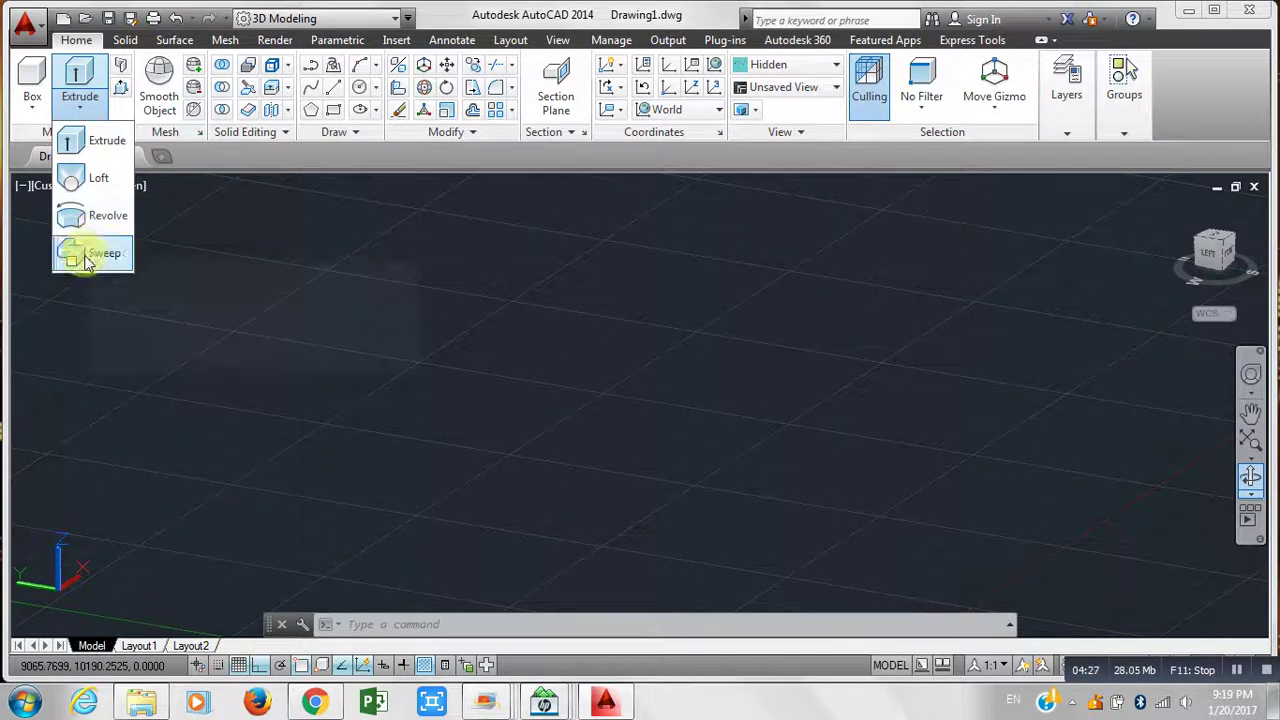
pyautogui.click(86, 110)
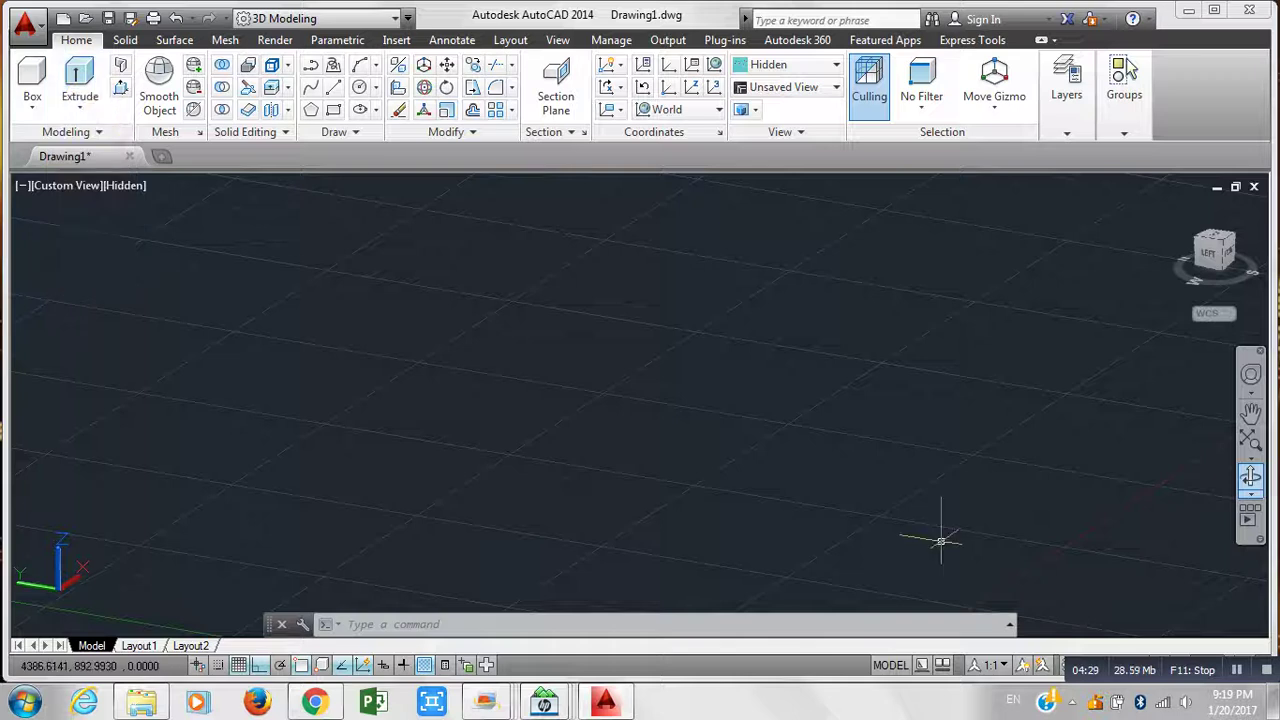